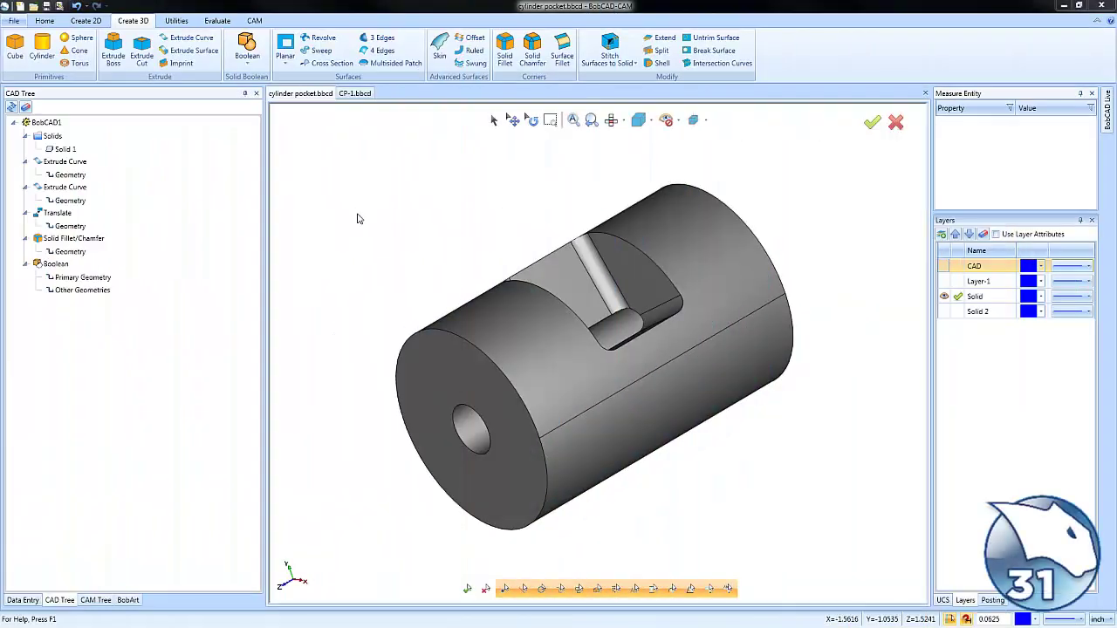
# - Switch to the CP-1.bbcd document and hide layers W-2, S- 1 and S-2 to examine the W-1 geometry
pyautogui.moveTo(463, 258); pyautogui.dragTo(476, 280, button='middle')
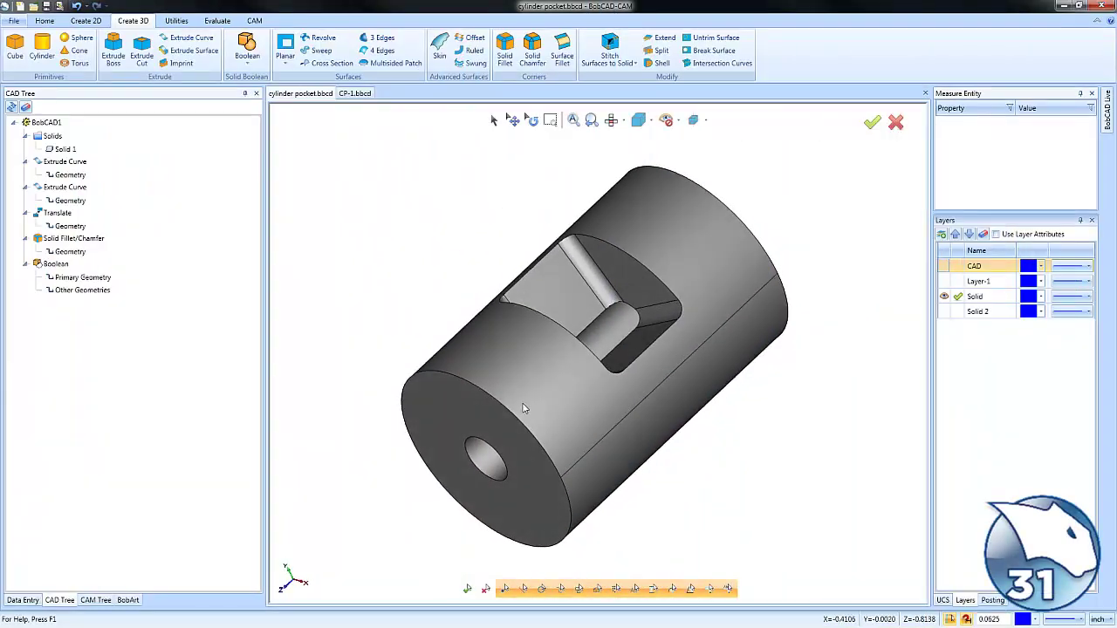
pyautogui.moveTo(523, 408); pyautogui.dragTo(506, 385, button='middle')
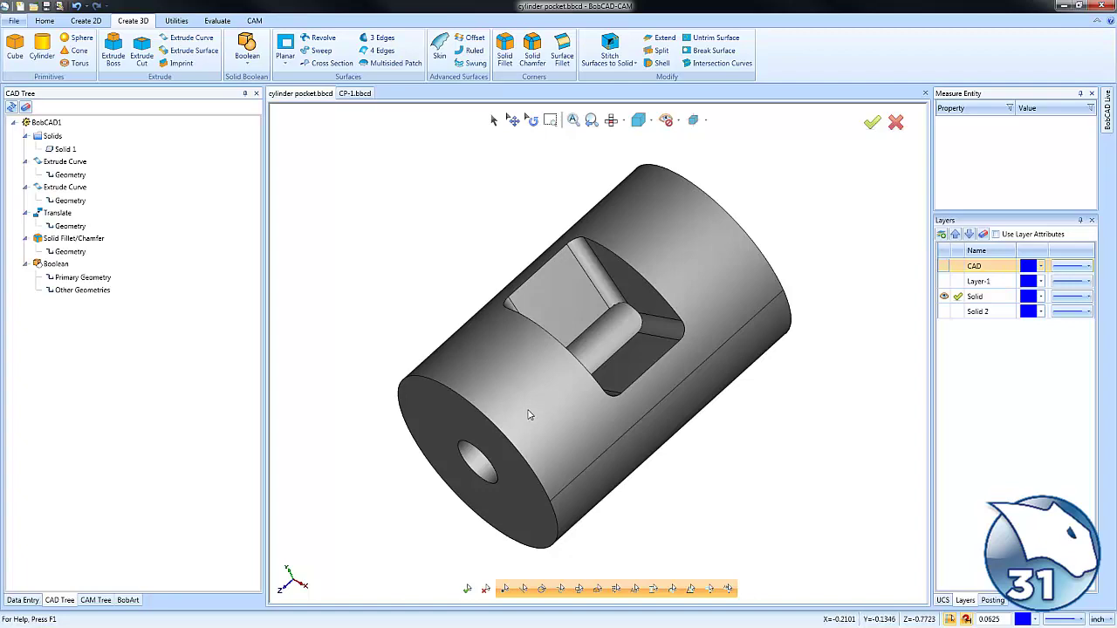
pyautogui.click(355, 94)
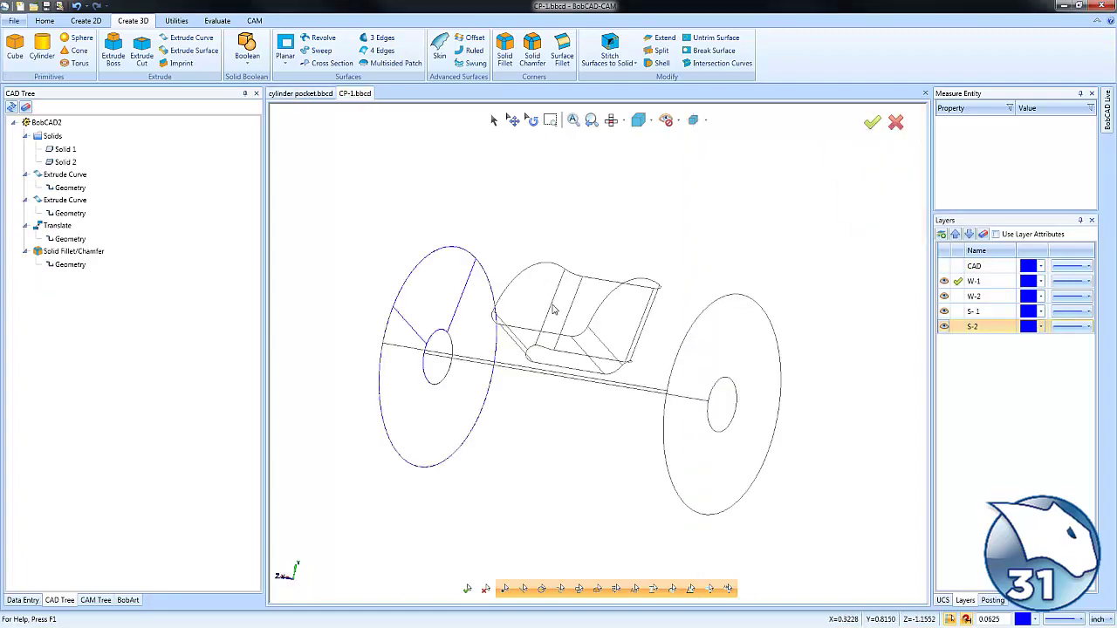
pyautogui.moveTo(519, 418); pyautogui.dragTo(653, 461, button='middle')
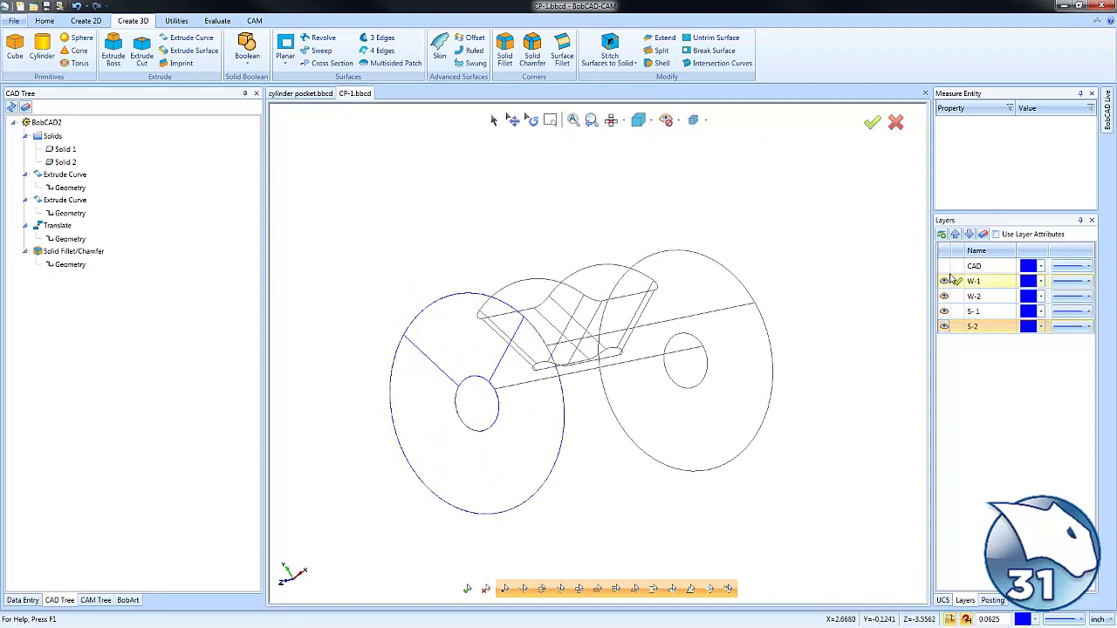
pyautogui.click(943, 296)
pyautogui.click(943, 310)
pyautogui.click(943, 325)
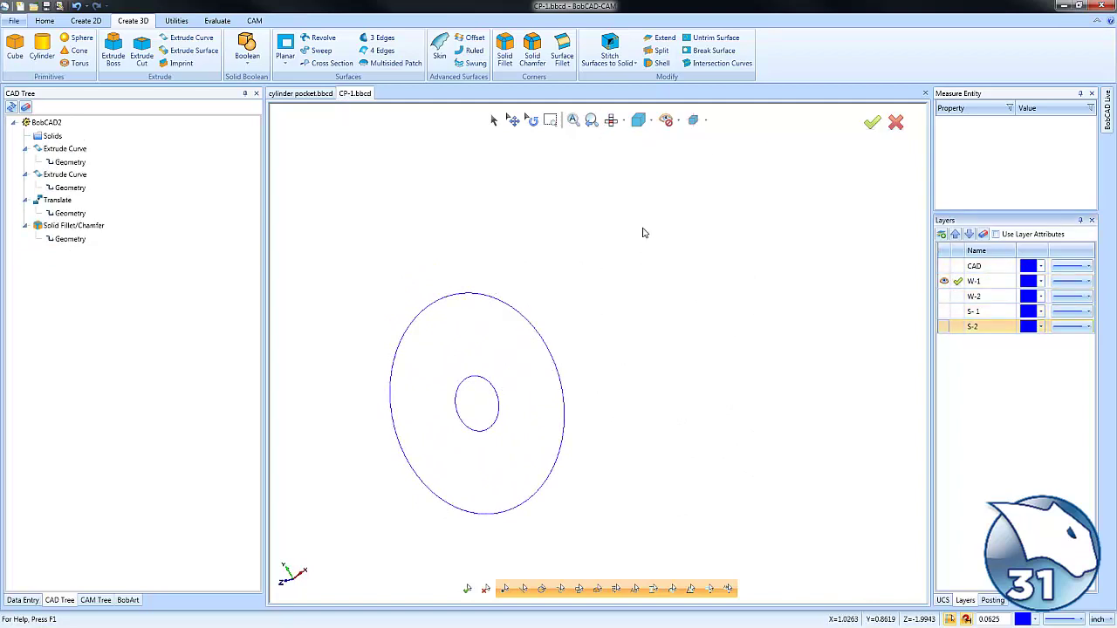
# - Show layer W-2, make it the active layer and hide W-1 to examine the pocket profile from the top
pyautogui.press('t')
pyautogui.moveTo(610, 420); pyautogui.dragTo(598, 395, button='middle')
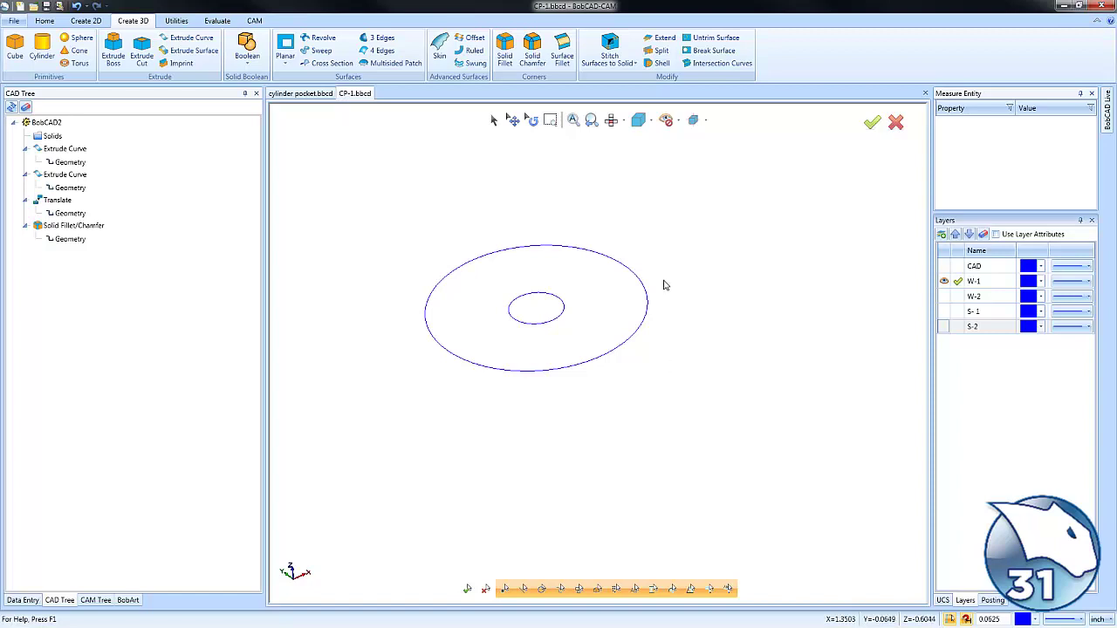
pyautogui.click(609, 122)
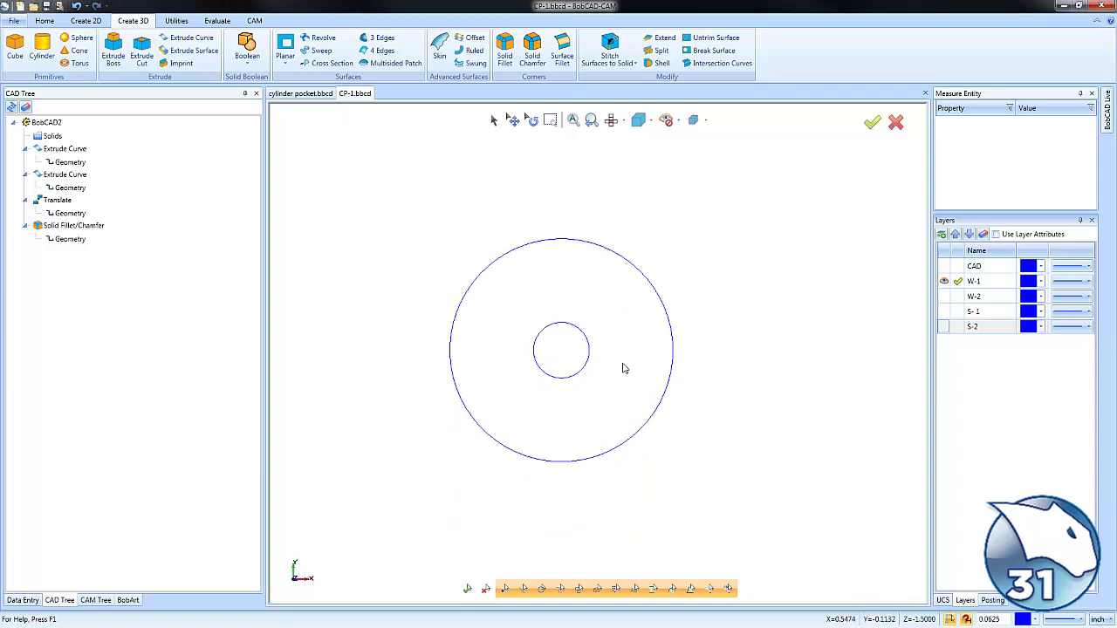
pyautogui.click(943, 296)
pyautogui.click(957, 296)
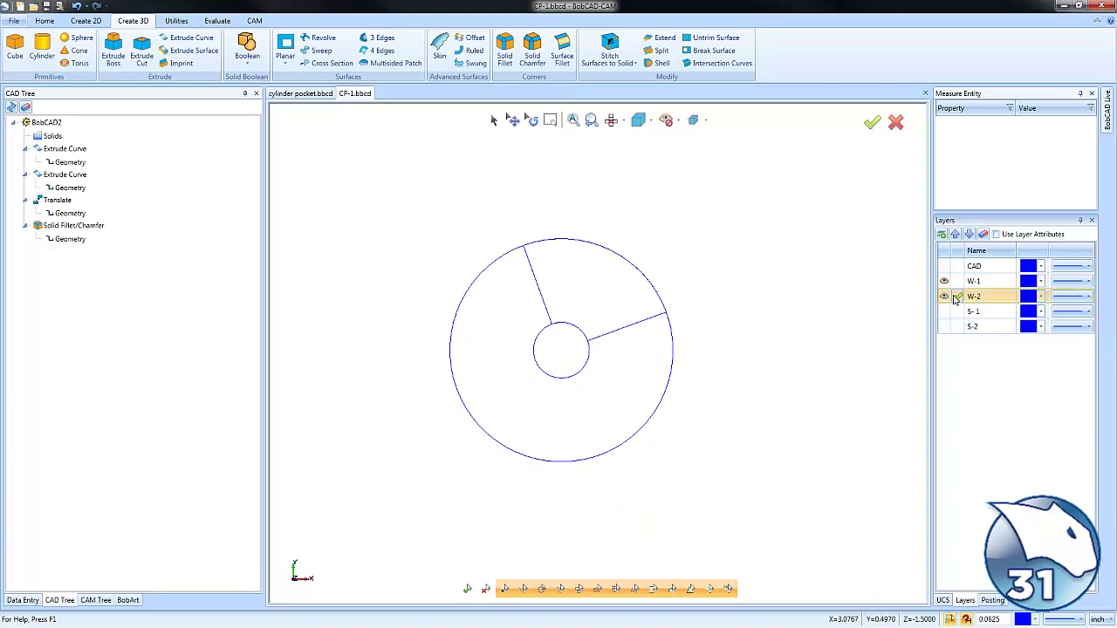
pyautogui.click(943, 281)
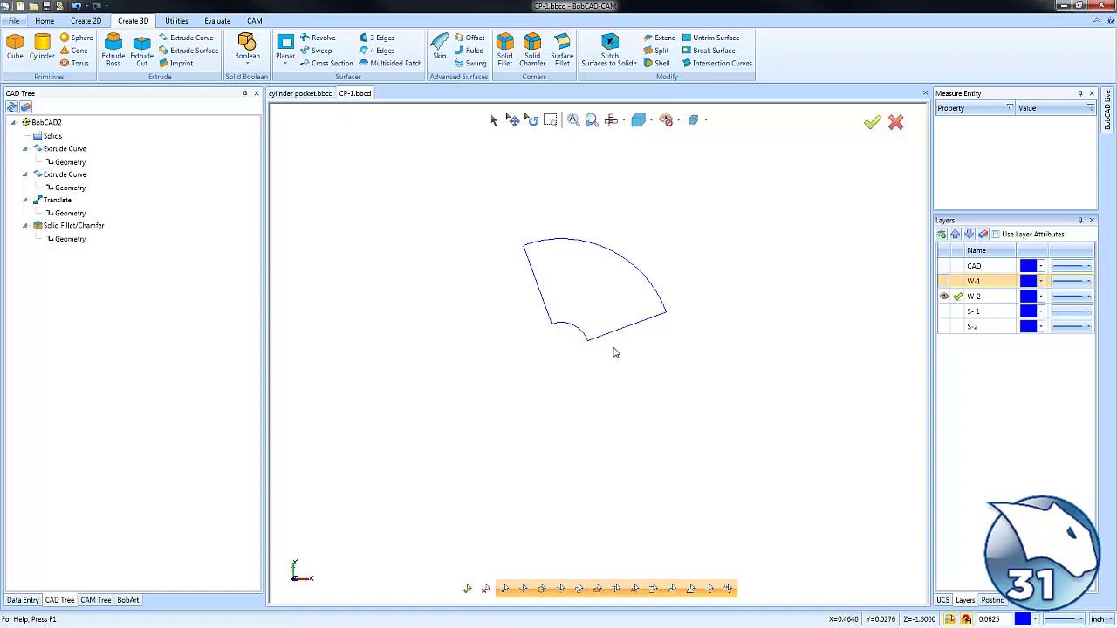
# - Show layer S- 1 as the active layer, hide W-2 and examine the hollow cylinder solid
pyautogui.click(943, 311)
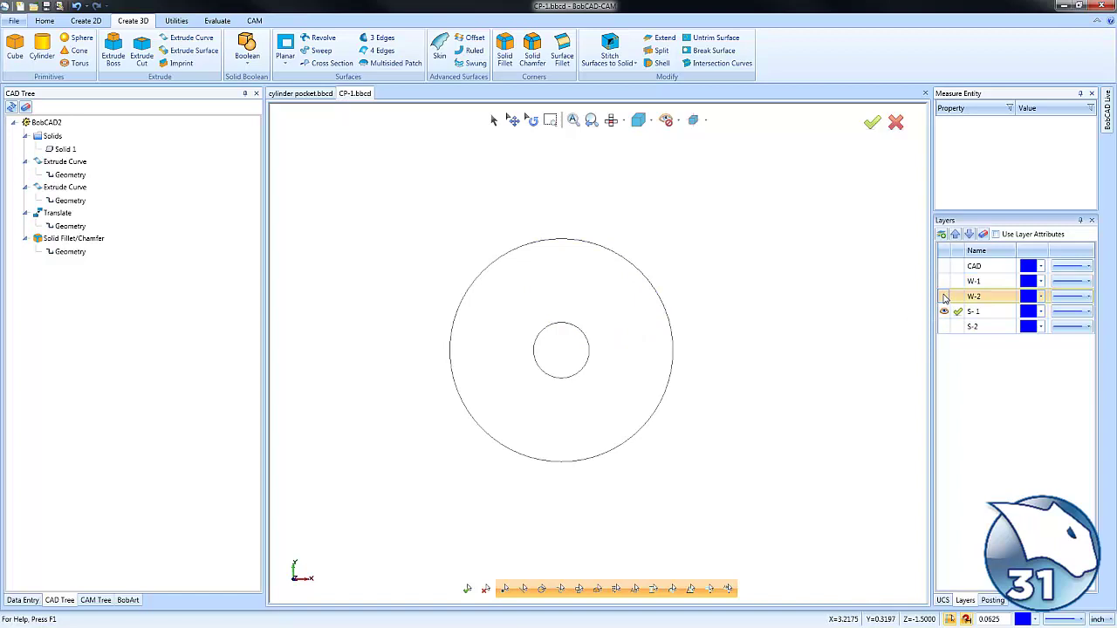
pyautogui.moveTo(657, 447)
pyautogui.mouseDown(button='middle')
pyautogui.moveTo(653, 401)
pyautogui.moveTo(770, 366)
pyautogui.moveTo(780, 411)
pyautogui.moveTo(605, 438)
pyautogui.moveTo(730, 421)
pyautogui.mouseUp(button='middle')
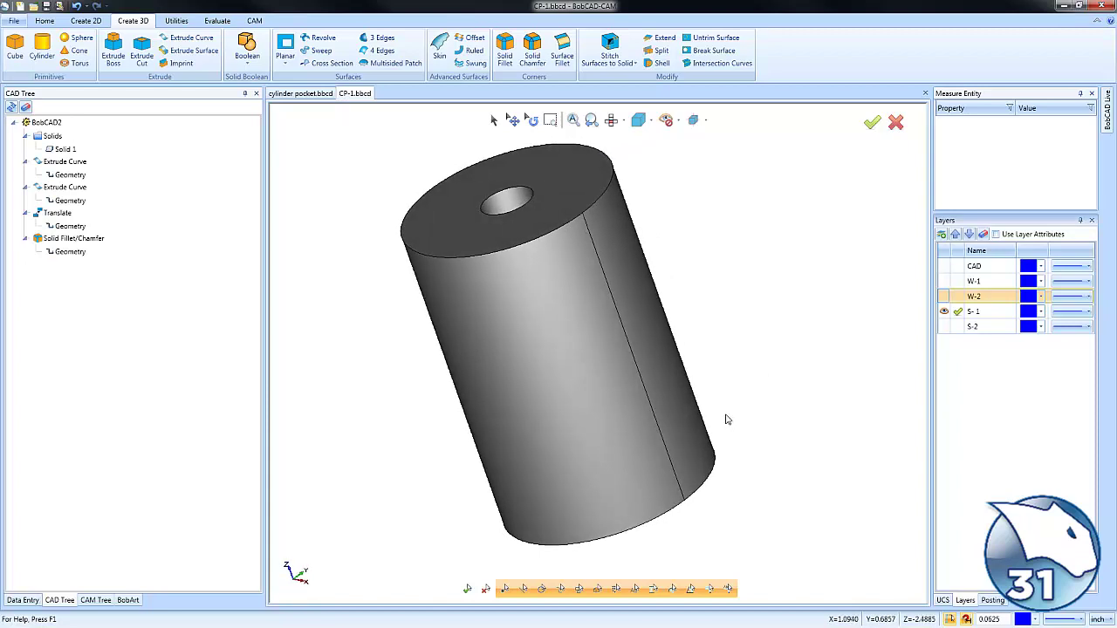
pyautogui.moveTo(735, 390)
pyautogui.mouseDown(button='middle')
pyautogui.moveTo(750, 407)
pyautogui.moveTo(742, 416)
pyautogui.mouseUp(button='middle')
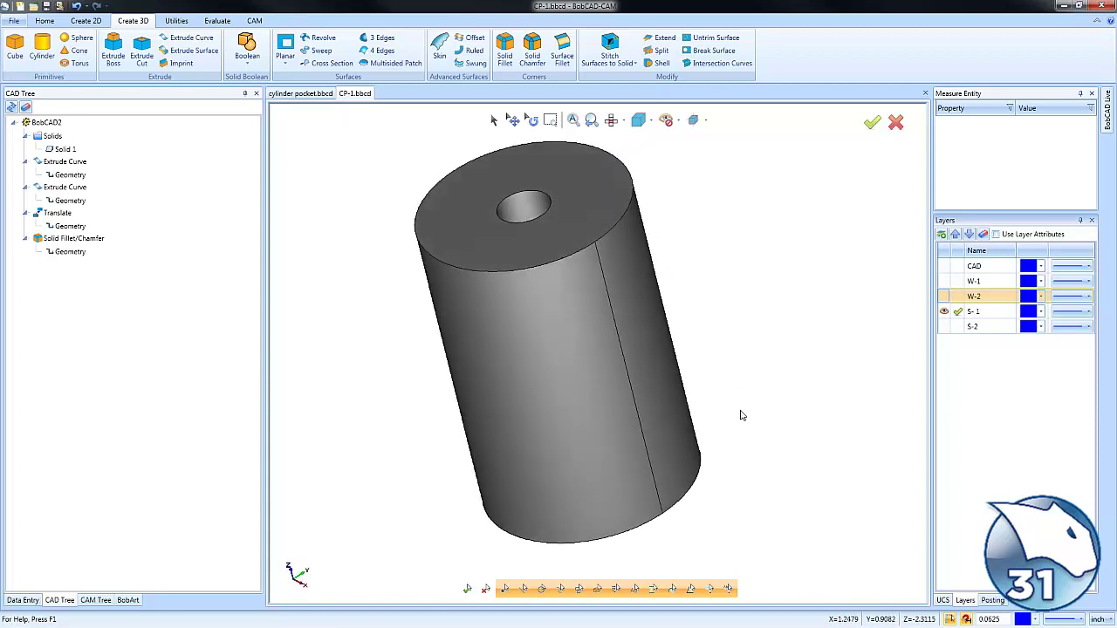
# - Show layer S-2, make it active and hide S- 1 to examine the pocket-shaped solid
pyautogui.click(943, 326)
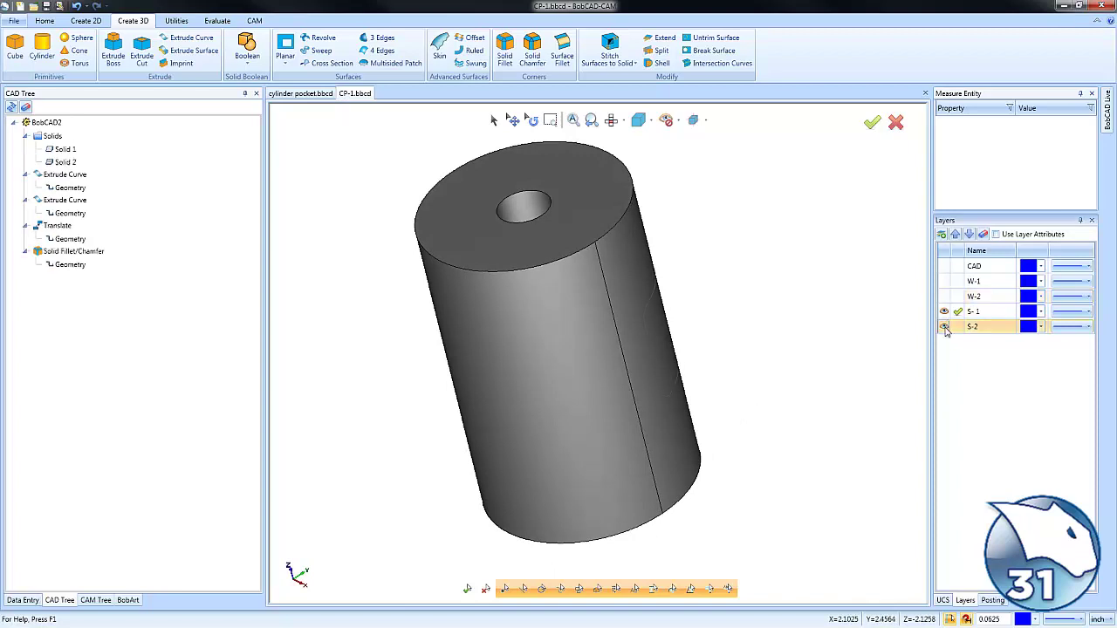
pyautogui.click(957, 326)
pyautogui.click(943, 312)
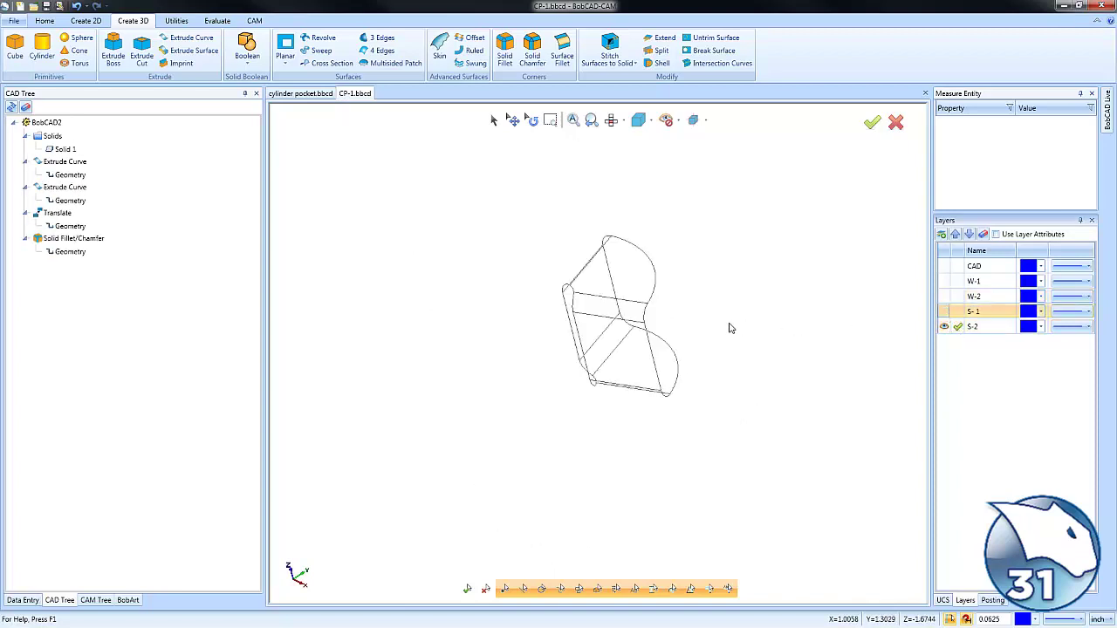
pyautogui.moveTo(730, 328); pyautogui.dragTo(709, 423, button='middle')
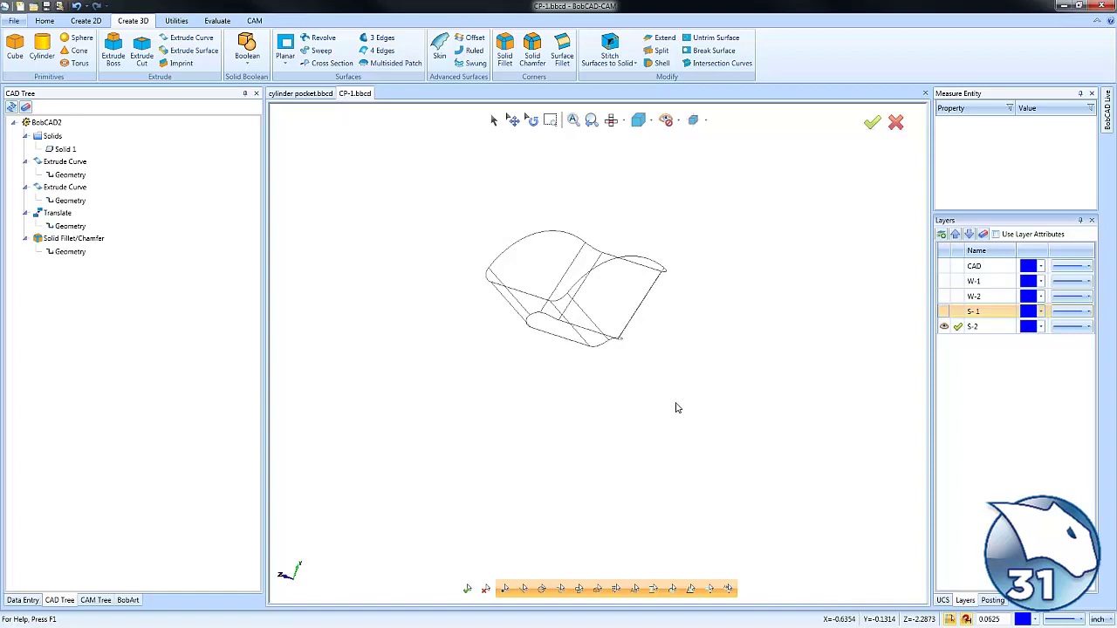
# - Show layer S- 1 again and subtract the pocket-shaped solid from the cylinder with a Boolean, previewing the cut first
pyautogui.click(943, 311)
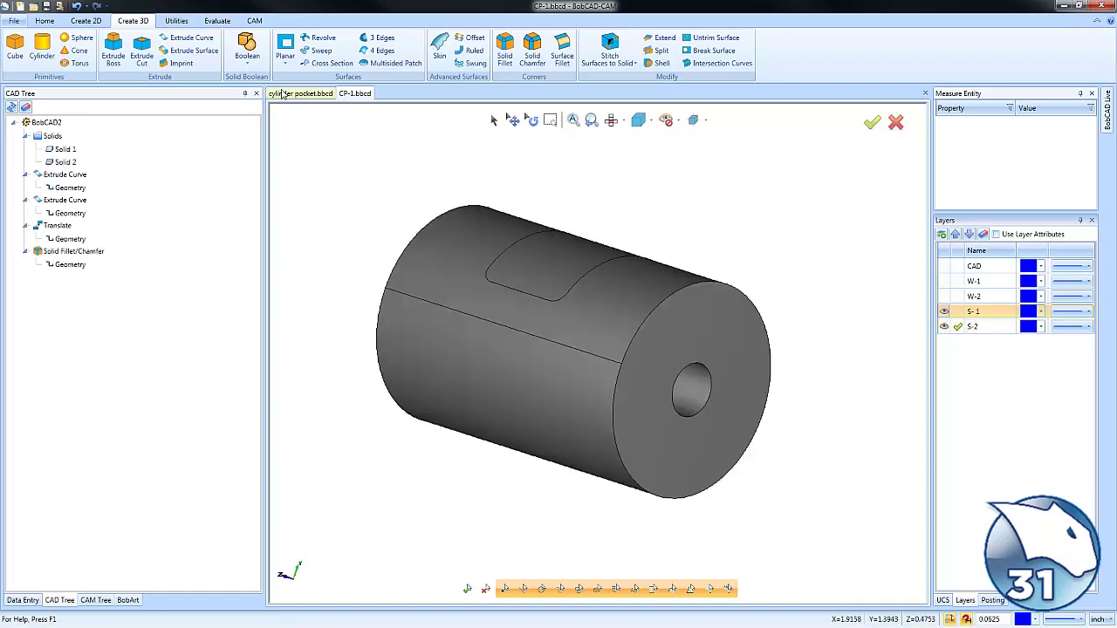
pyautogui.click(247, 57)
pyautogui.click(273, 99)
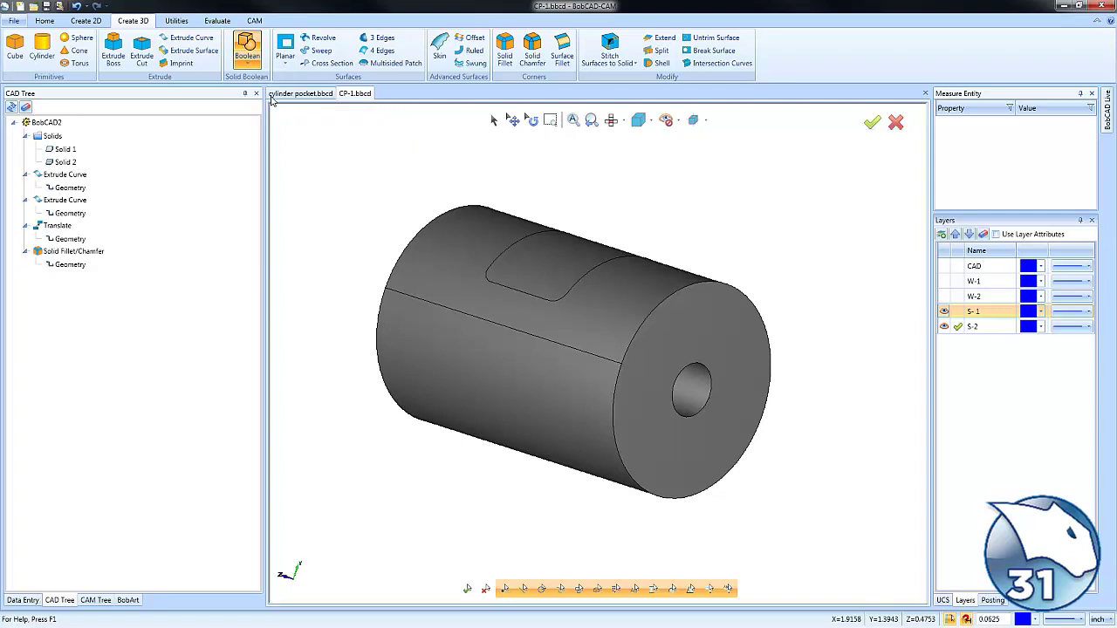
pyautogui.click(409, 252)
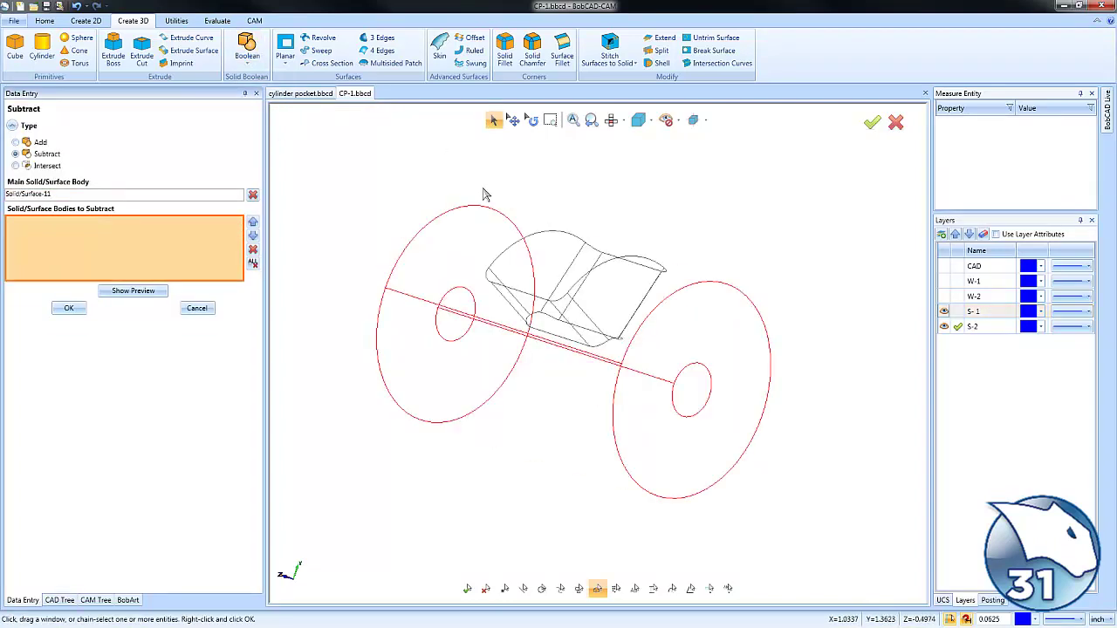
pyautogui.click(539, 240)
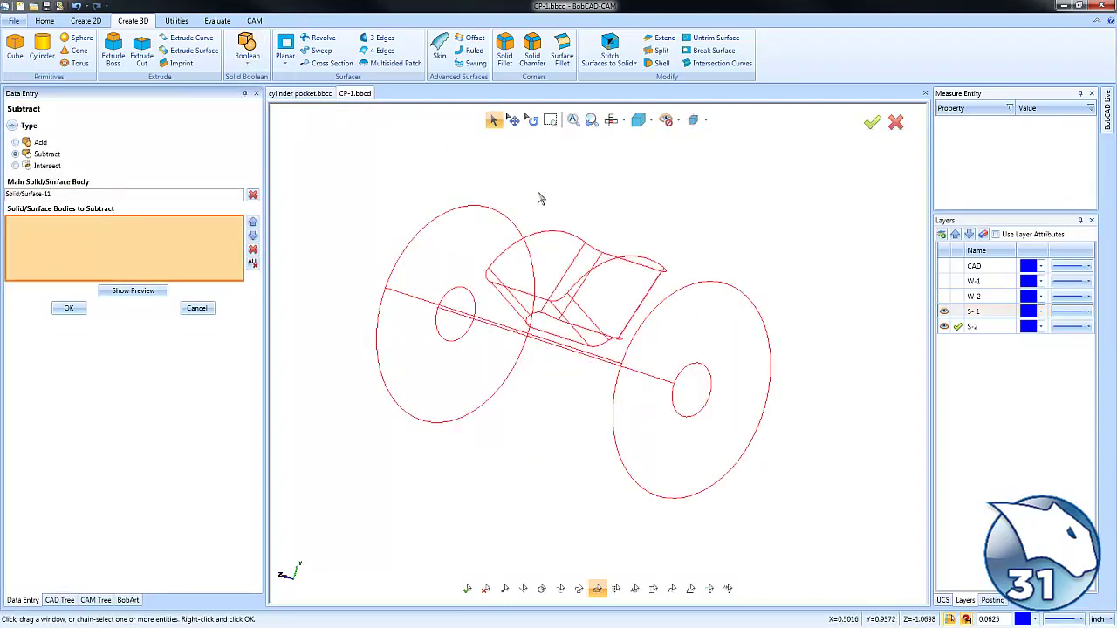
pyautogui.click(133, 291)
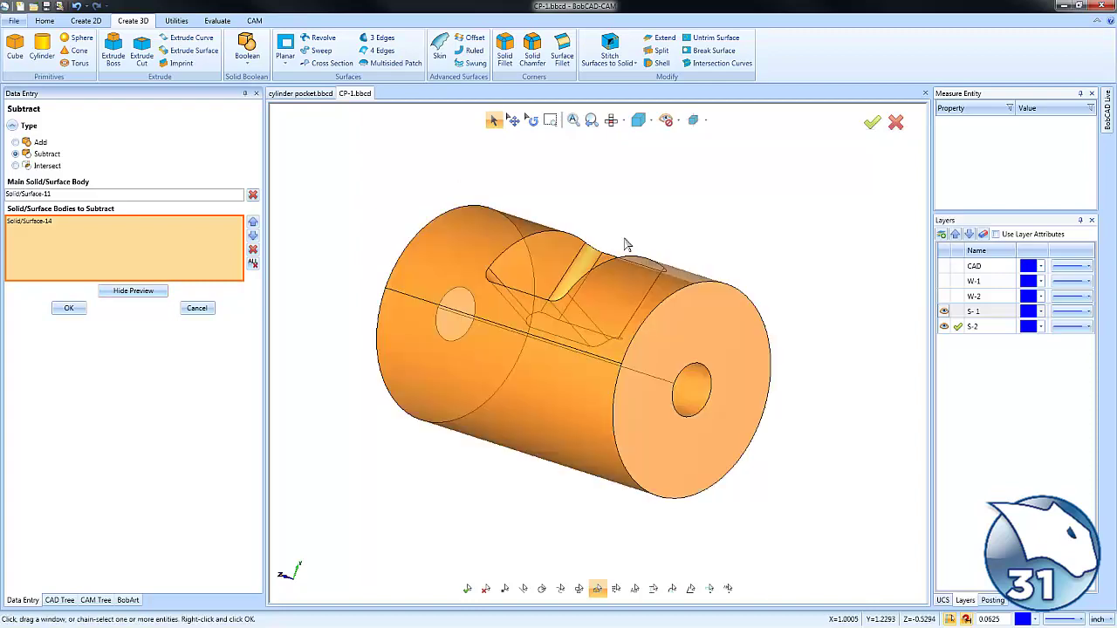
pyautogui.moveTo(624, 245); pyautogui.dragTo(638, 279, button='middle')
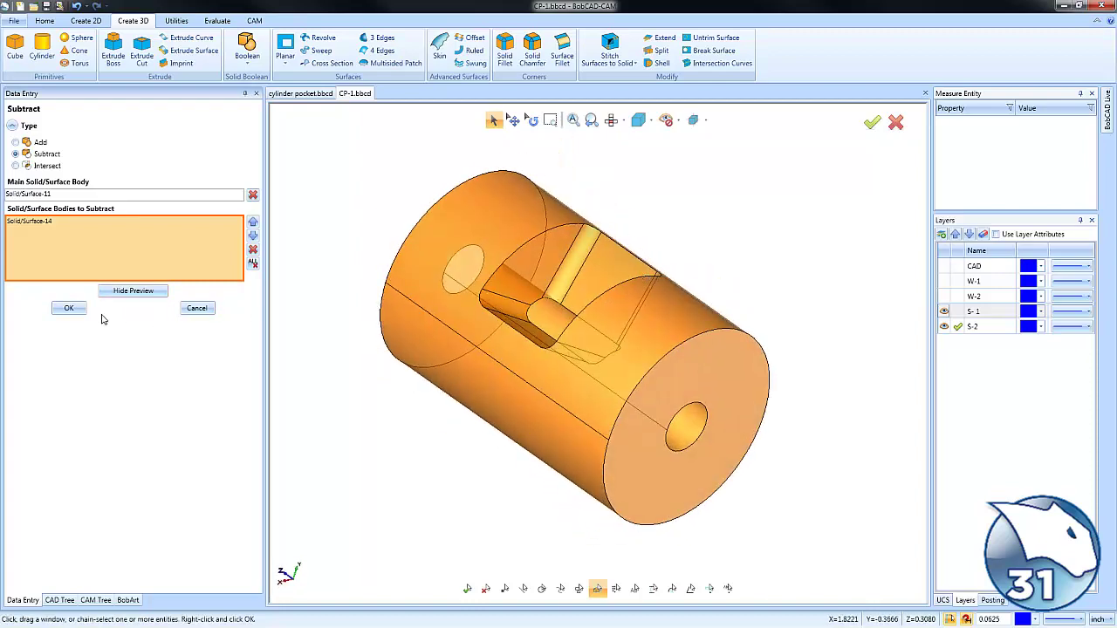
pyautogui.click(69, 308)
pyautogui.click(196, 308)
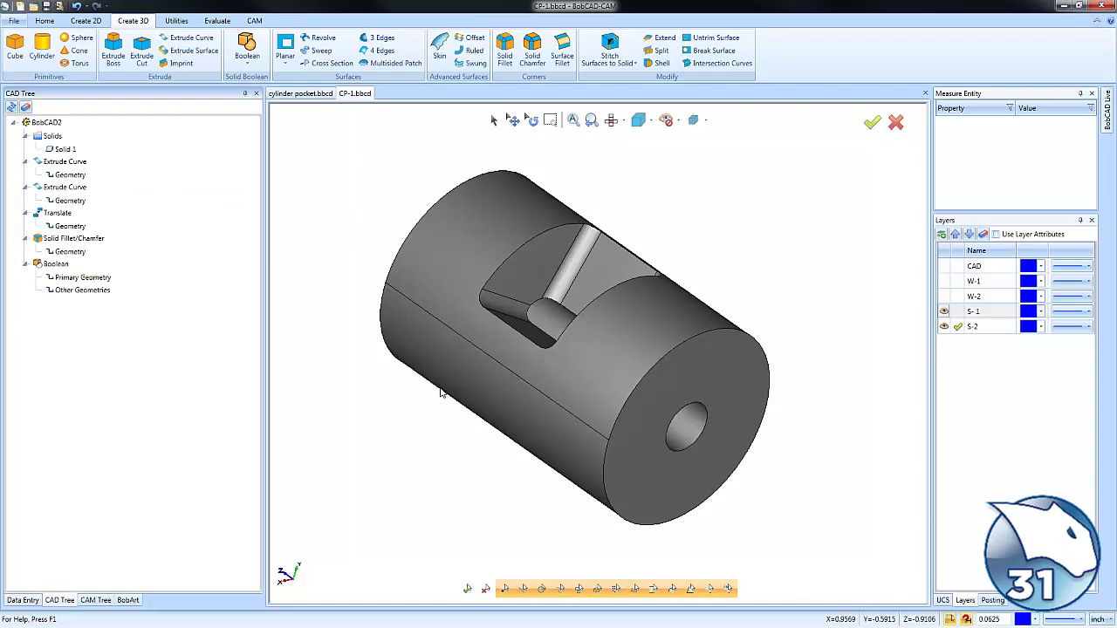
pyautogui.moveTo(441, 394)
pyautogui.mouseDown(button='middle')
pyautogui.moveTo(466, 444)
pyautogui.moveTo(496, 451)
pyautogui.moveTo(458, 404)
pyautogui.mouseUp(button='middle')
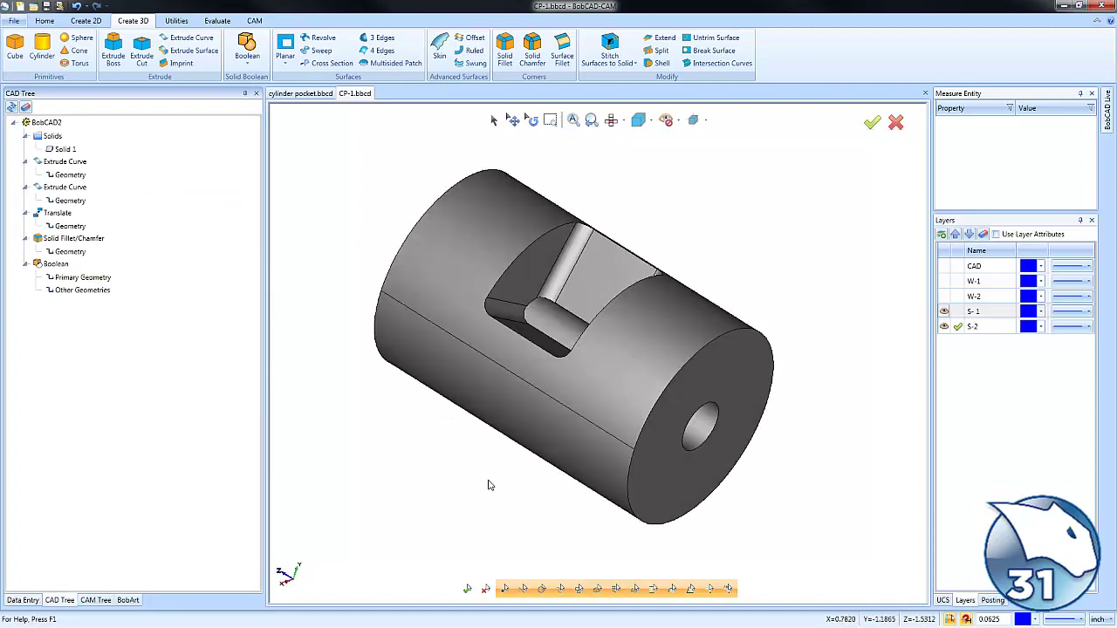
pyautogui.moveTo(490, 485); pyautogui.dragTo(660, 404, button='middle')
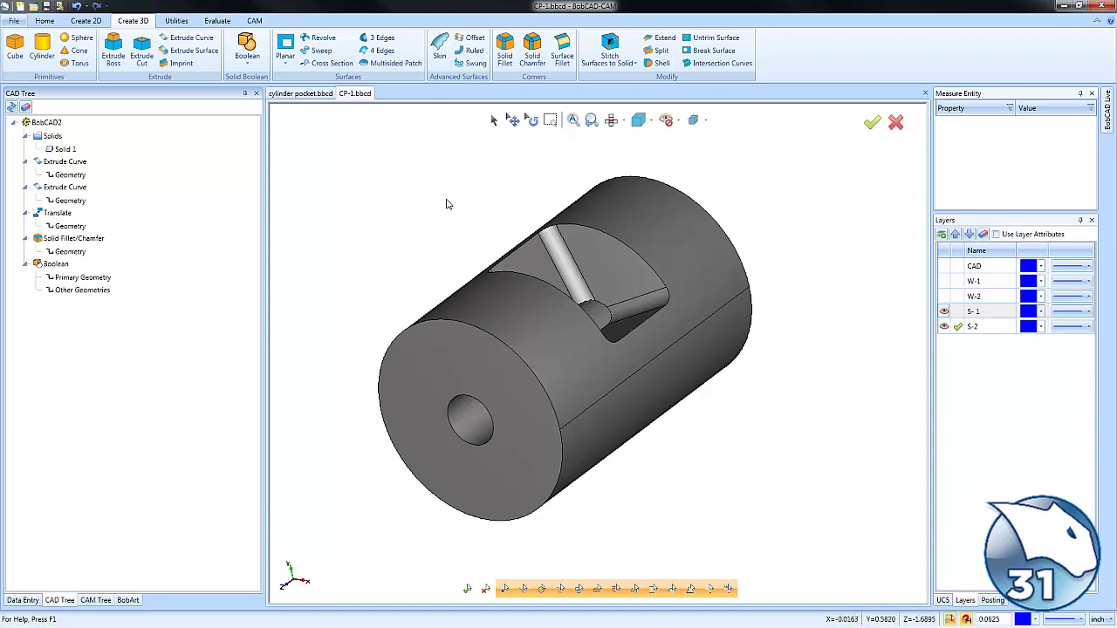
# - Start a new document and draw a full circle of radius 2 centred on the origin
pyautogui.click(20, 5)
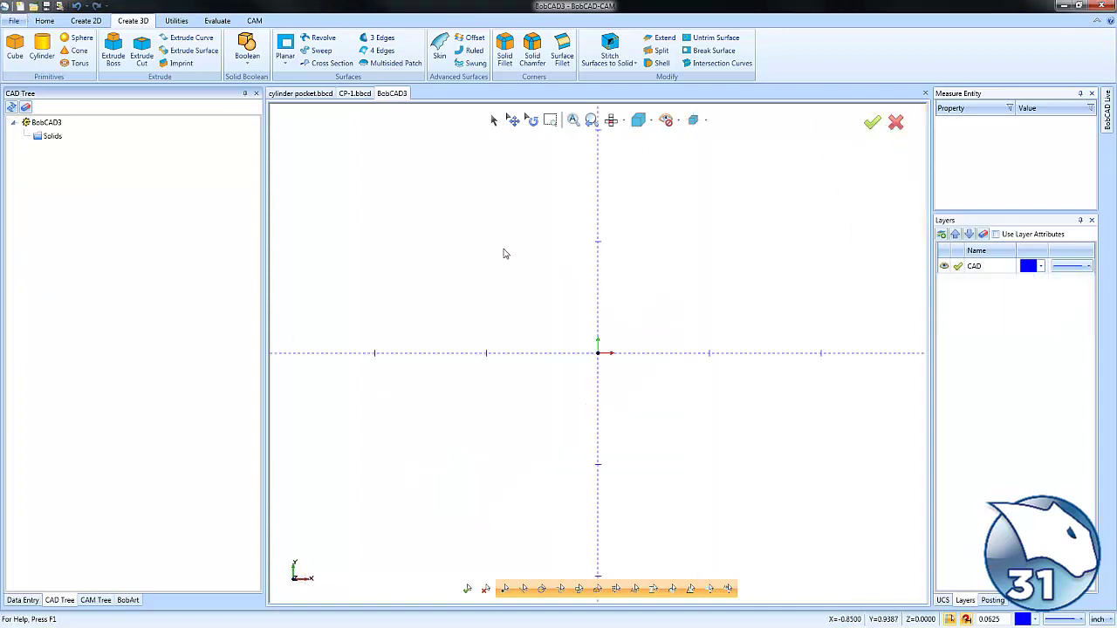
pyautogui.scroll(-2, 608, 336)
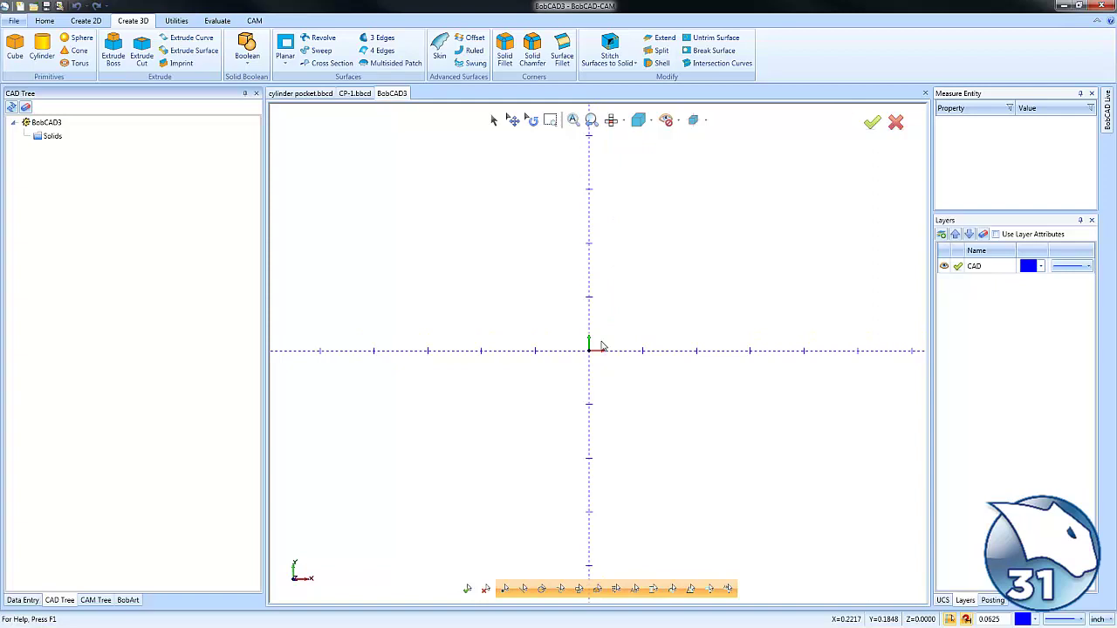
pyautogui.click(86, 21)
pyautogui.click(63, 48)
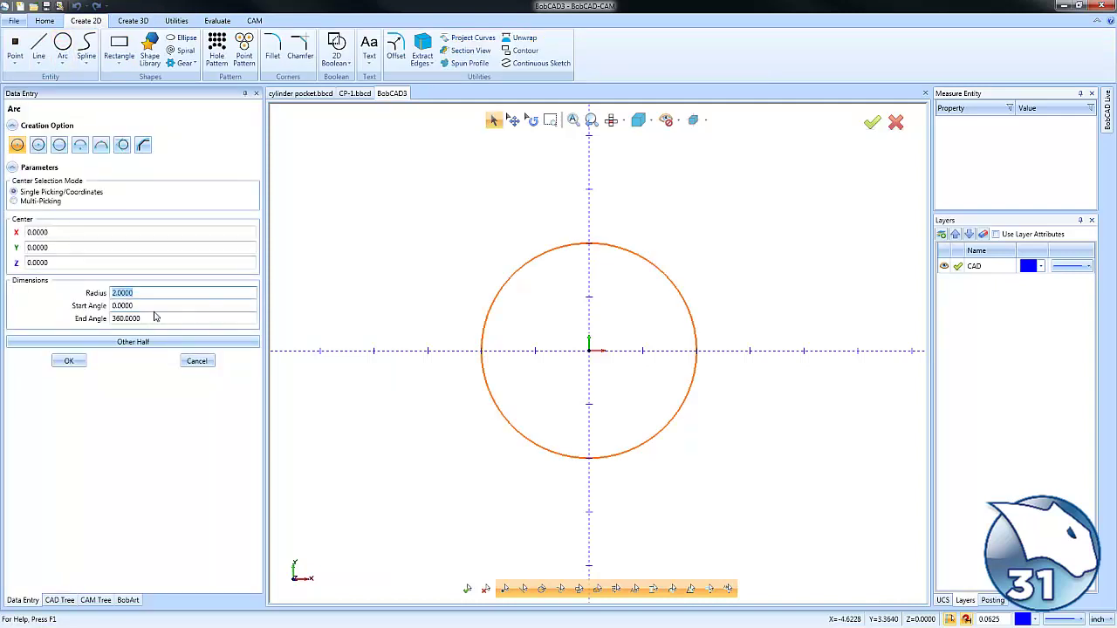
pyautogui.click(69, 360)
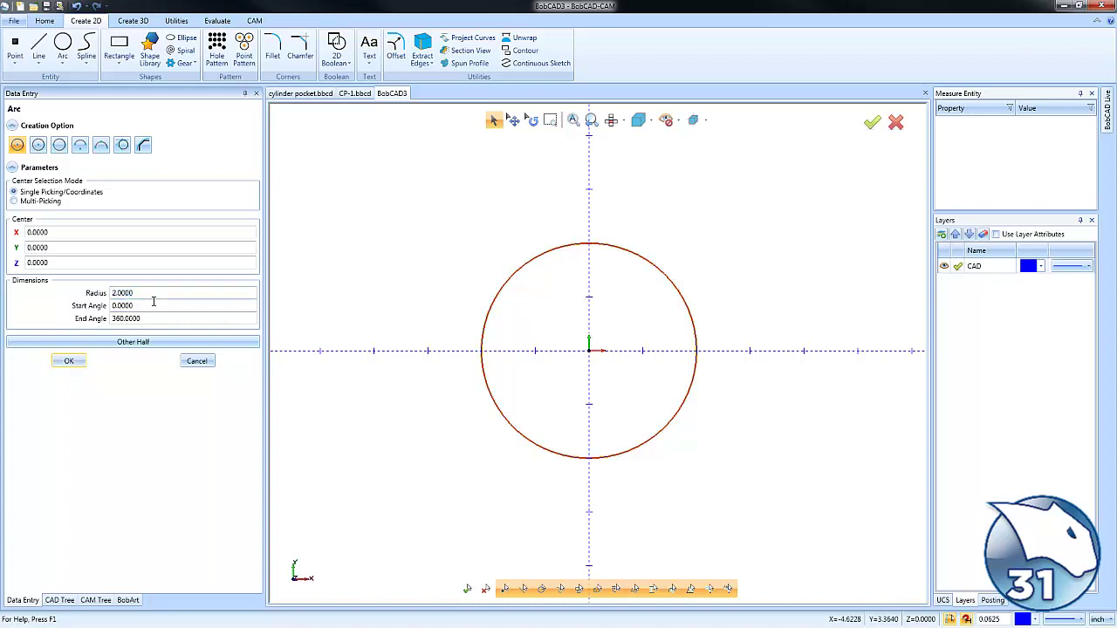
# - Draw a second full circle of radius 0.75 centred on the origin and finish the Arc command
pyautogui.press('BackSpace')
pyautogui.write('.5')
pyautogui.press('Tab')
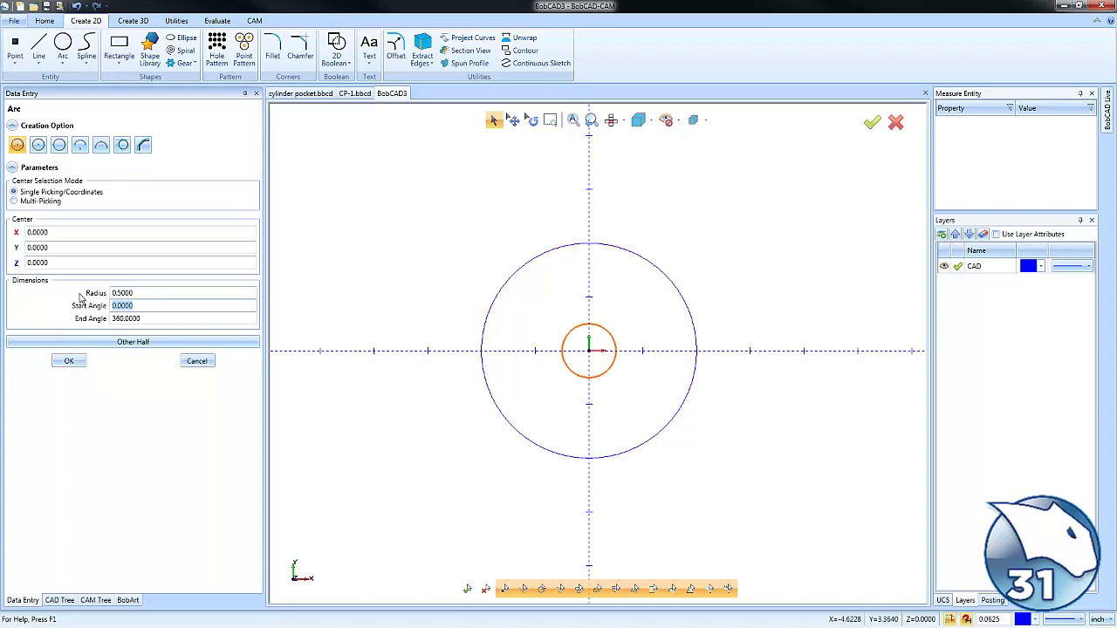
pyautogui.hotkey('shift', 'Tab')
pyautogui.write('.7')
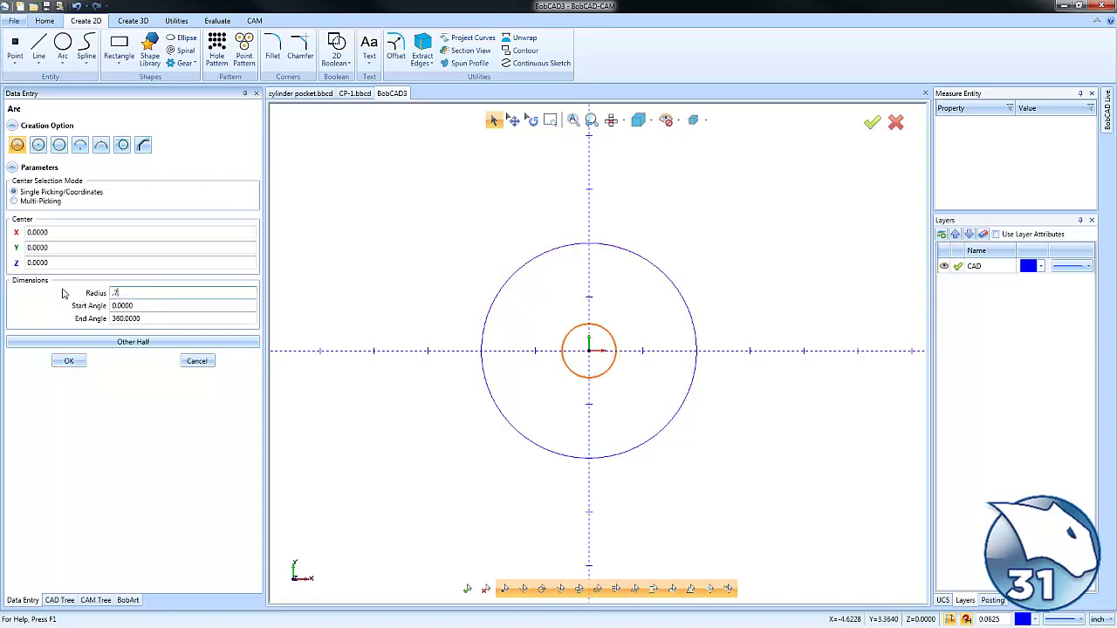
pyautogui.write('5')
pyautogui.press('Tab')
pyautogui.click(69, 360)
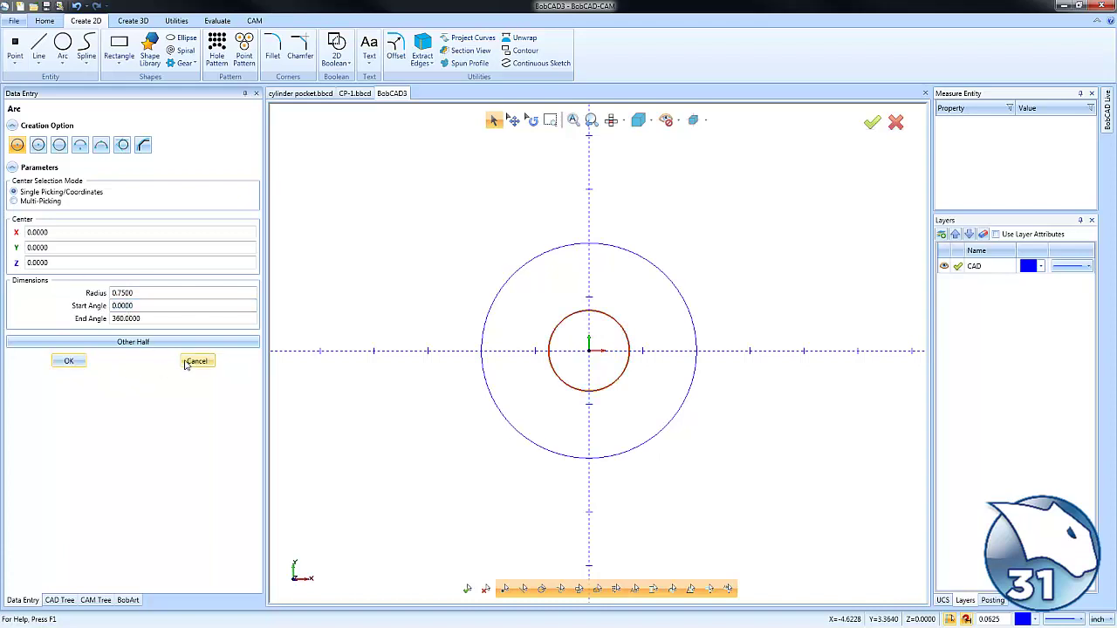
pyautogui.click(197, 361)
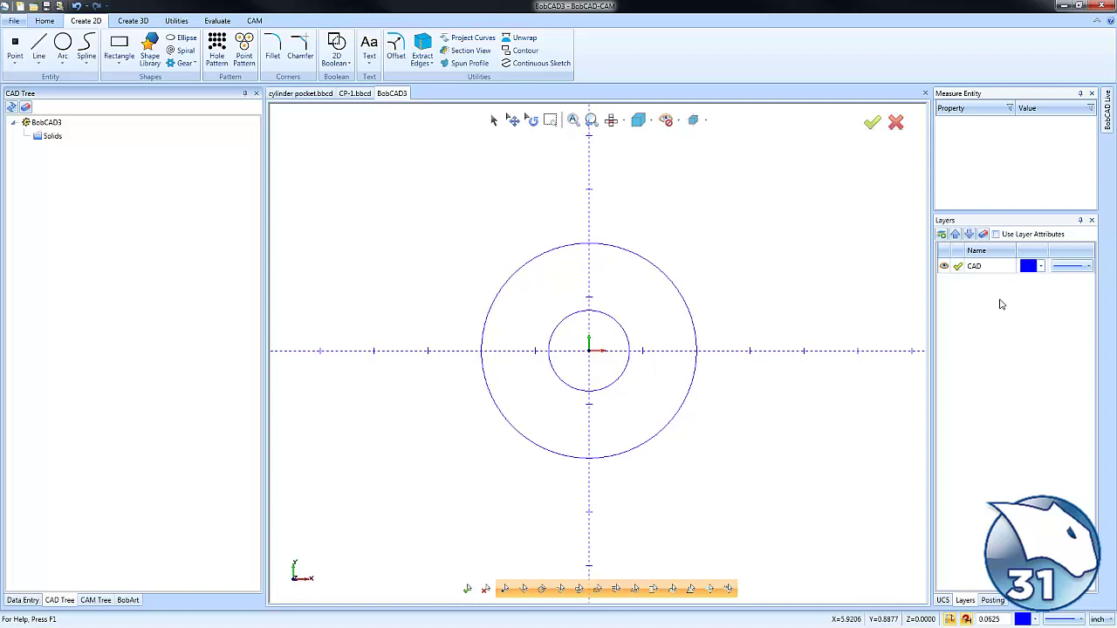
# - Add a new layer, copy both circles, hide the CAD layer and paste the circles onto the new layer
pyautogui.rightClick(975, 288)
pyautogui.click(994, 299)
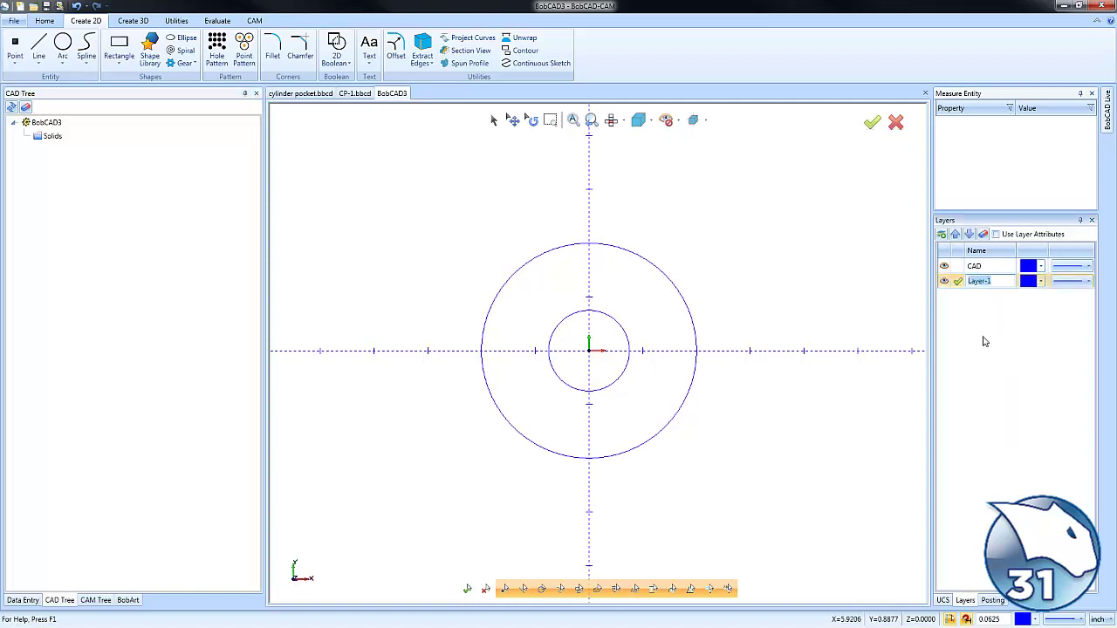
pyautogui.click(493, 119)
pyautogui.moveTo(756, 499); pyautogui.dragTo(766, 514)
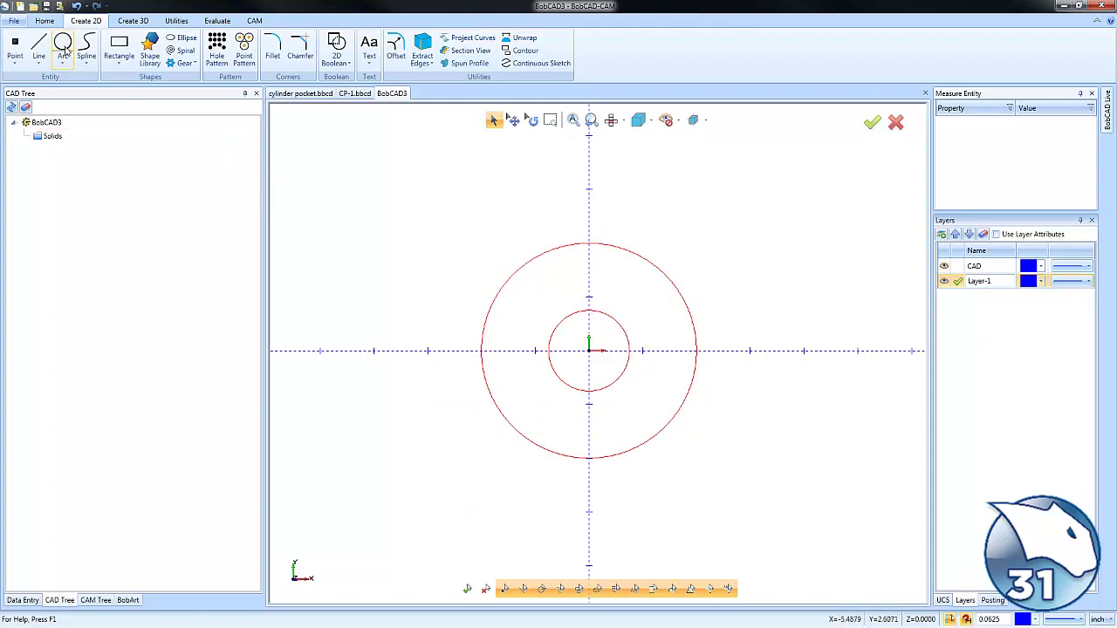
pyautogui.click(48, 22)
pyautogui.rightClick(445, 195)
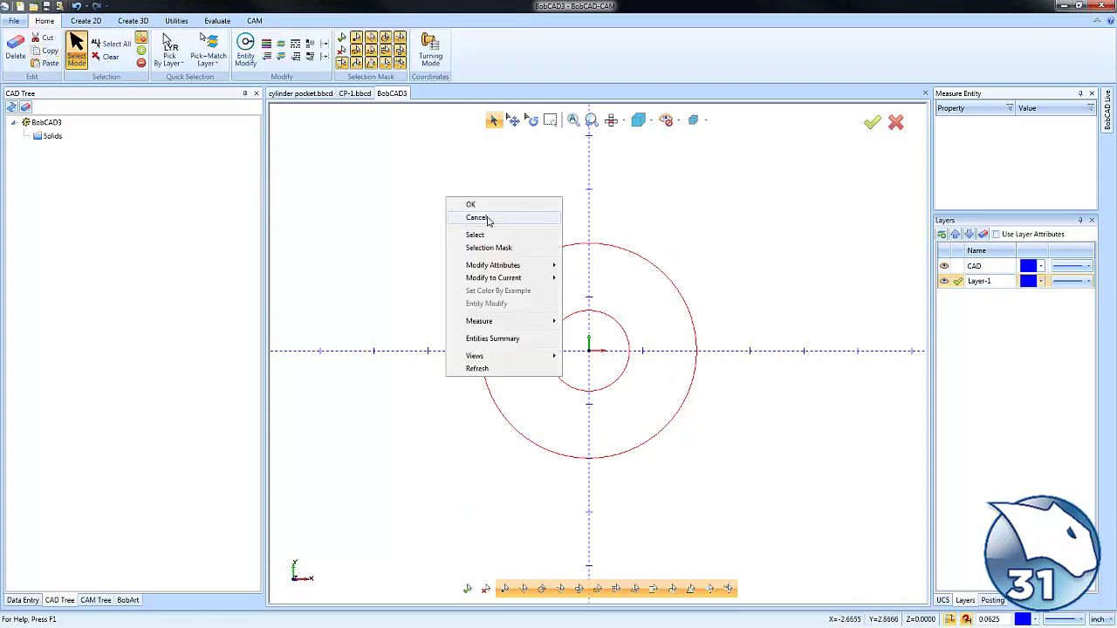
pyautogui.click(487, 218)
pyautogui.click(943, 266)
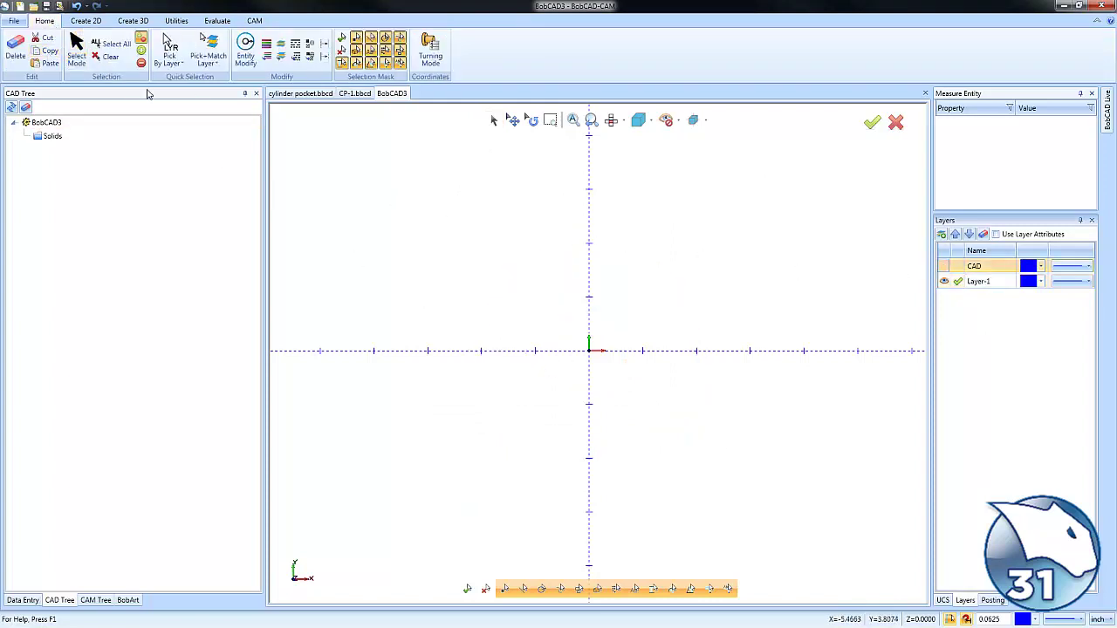
pyautogui.click(49, 61)
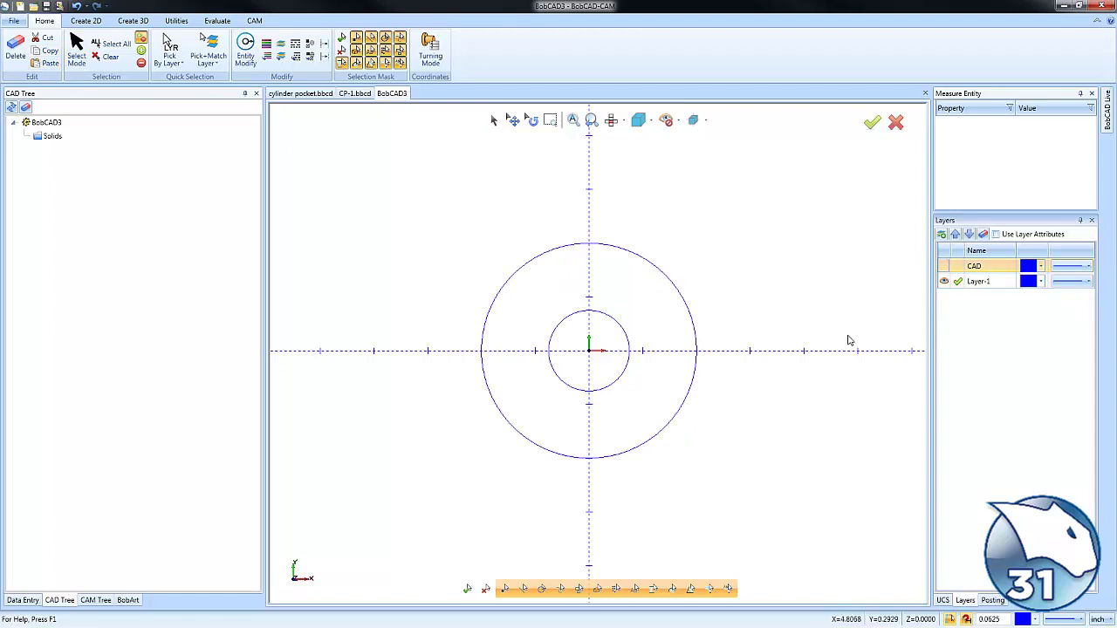
# - Draw a line of length 2 at a 20-degree angle starting from the origin
pyautogui.click(86, 20)
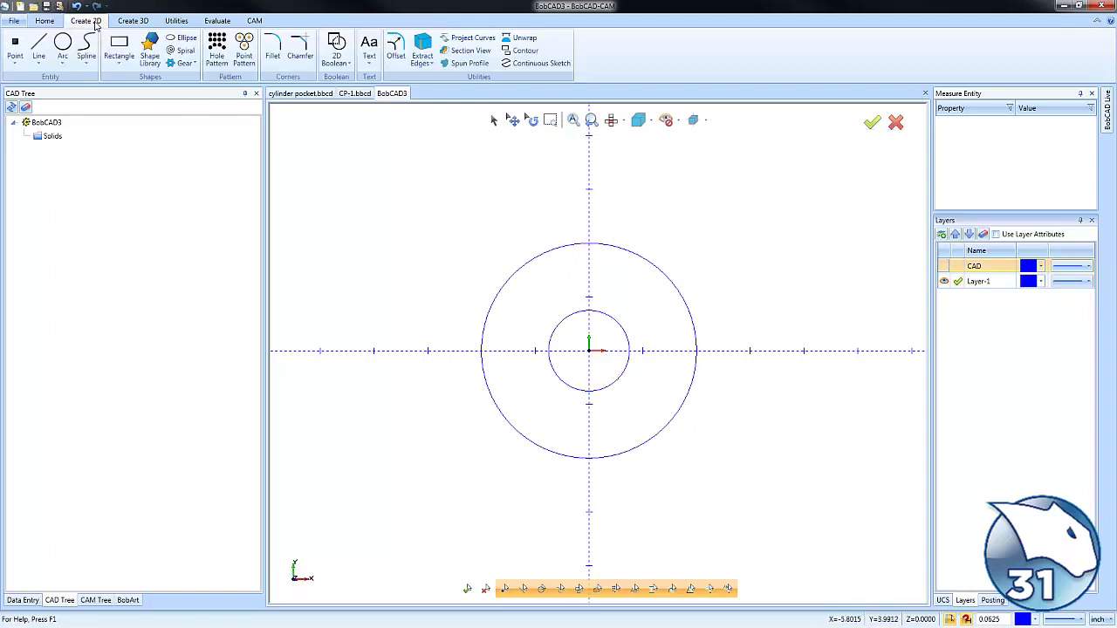
pyautogui.click(15, 48)
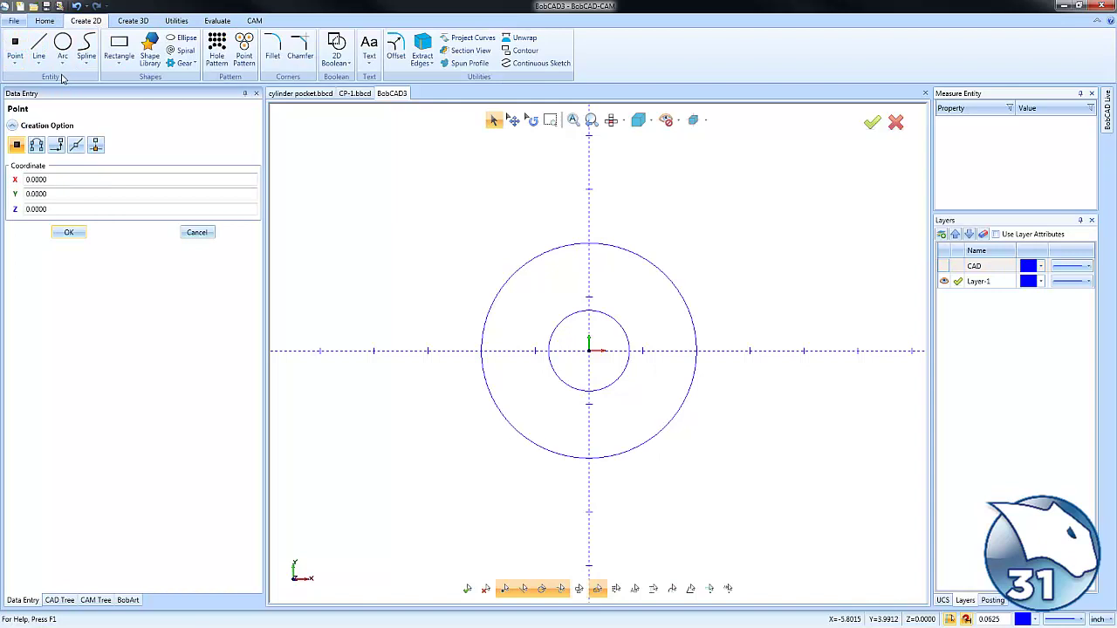
pyautogui.click(39, 48)
pyautogui.click(100, 145)
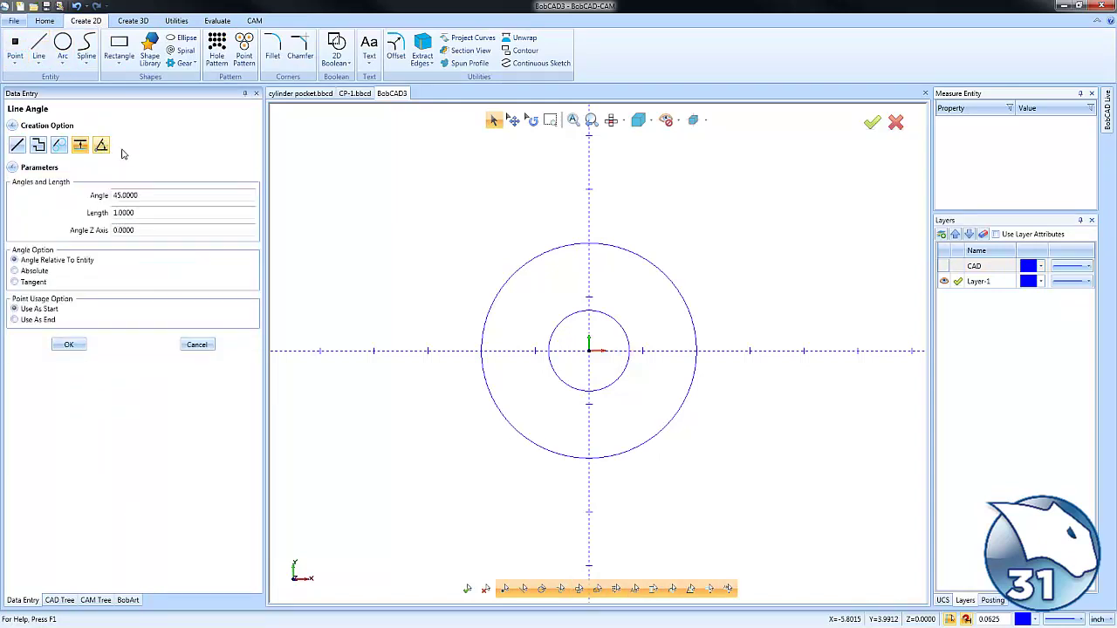
pyautogui.click(590, 351)
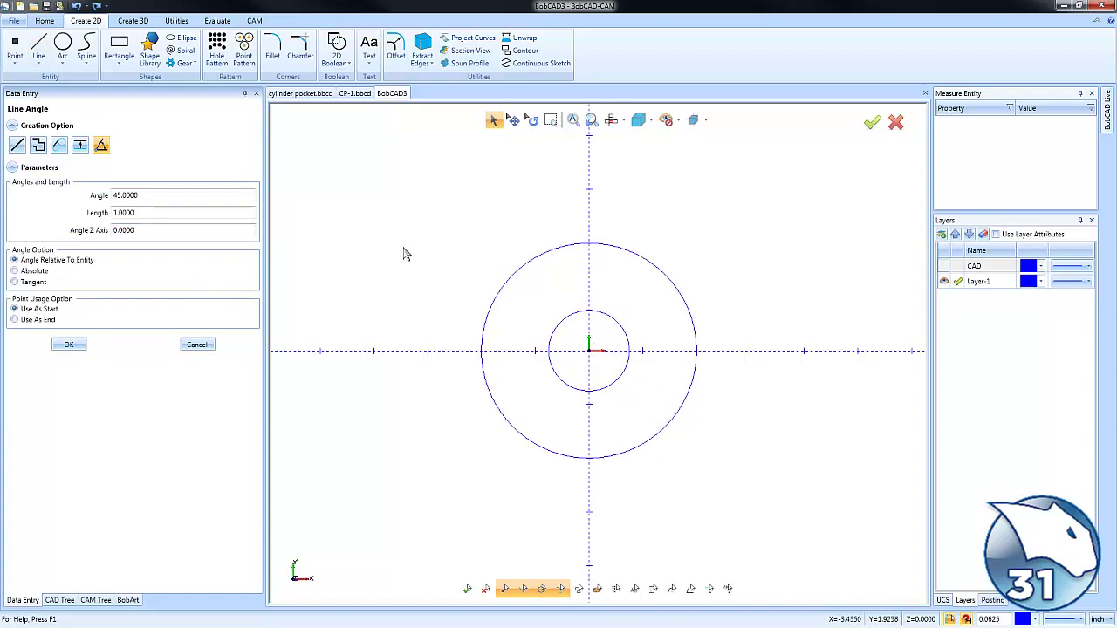
pyautogui.doubleClick(140, 196)
pyautogui.write('20')
pyautogui.press('Tab')
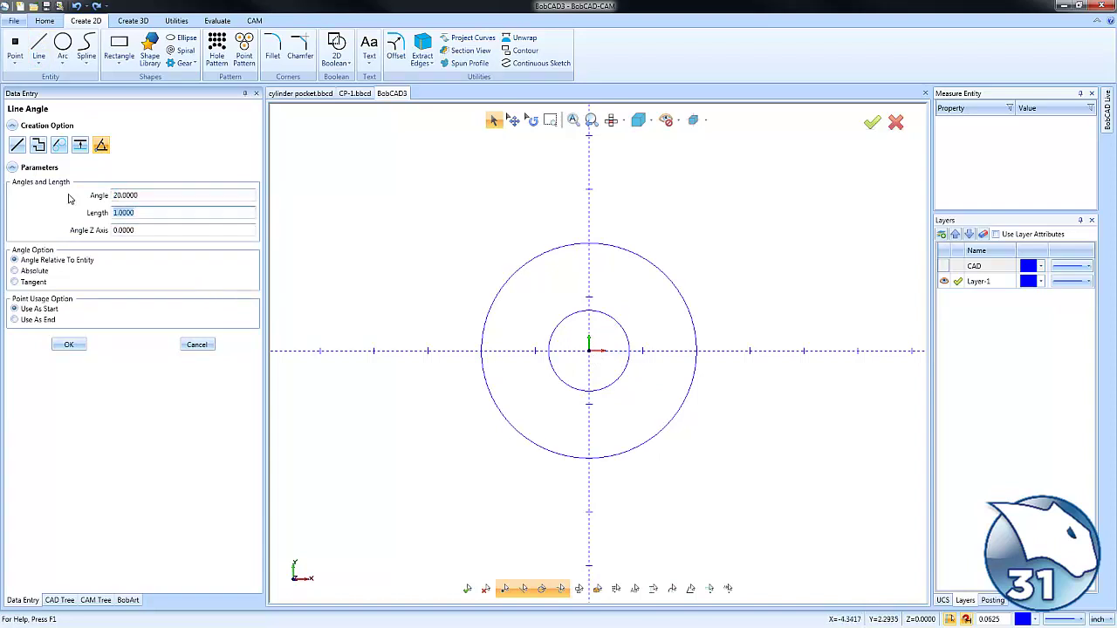
pyautogui.write('2')
pyautogui.click(588, 350)
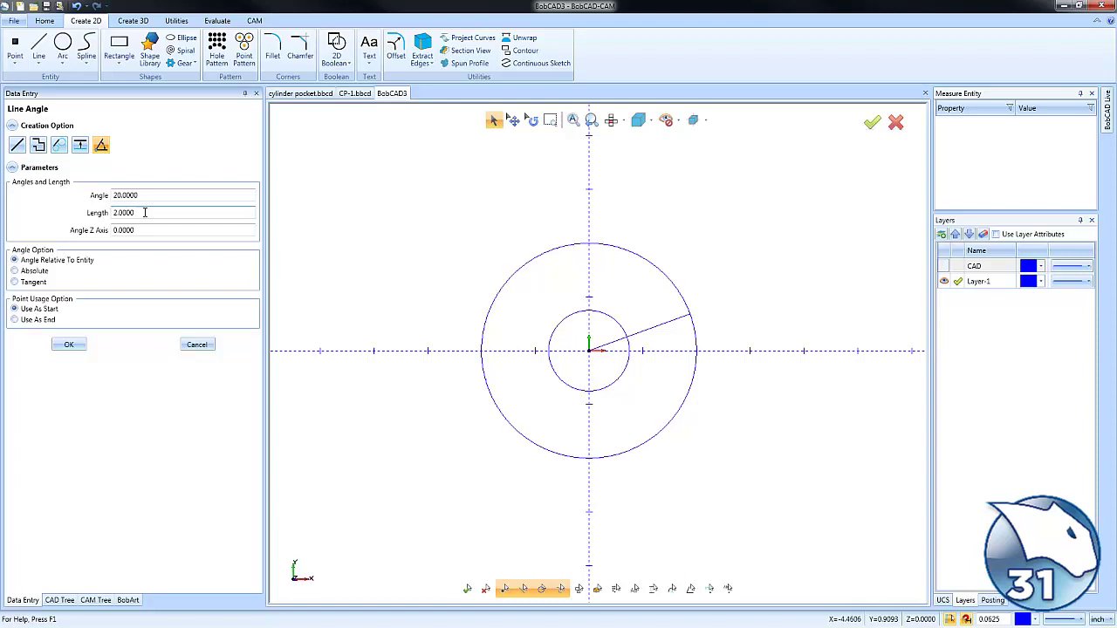
# - Draw a second line of length 2 from the origin at an absolute angle of 110 degrees and finish the line command
pyautogui.click(117, 212)
pyautogui.hotkey('shift', 'Tab')
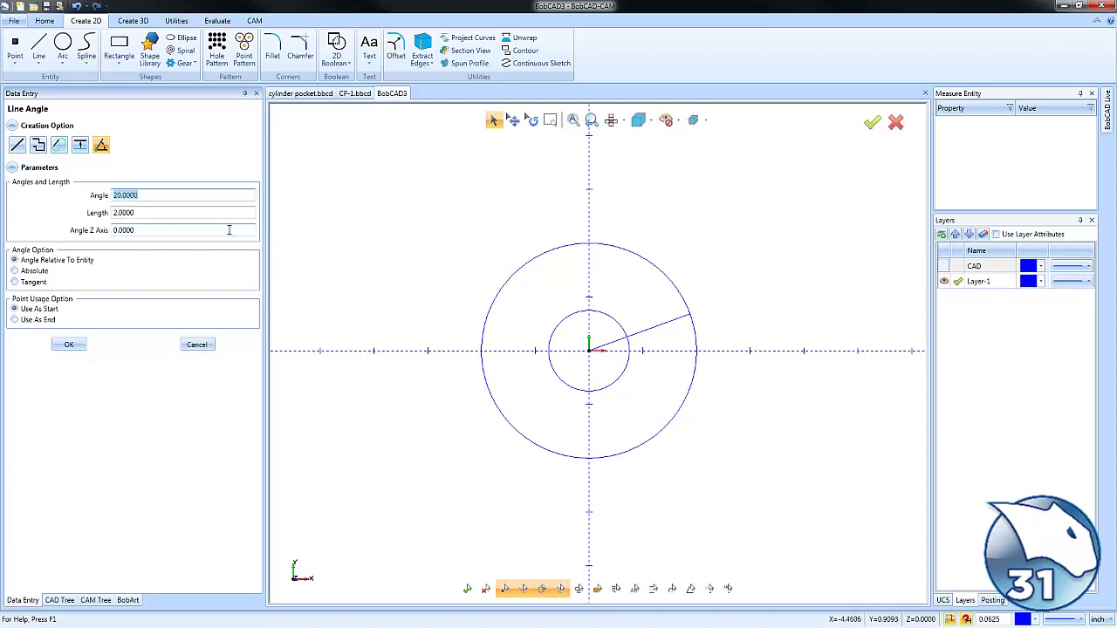
pyautogui.write('10')
pyautogui.click(16, 283)
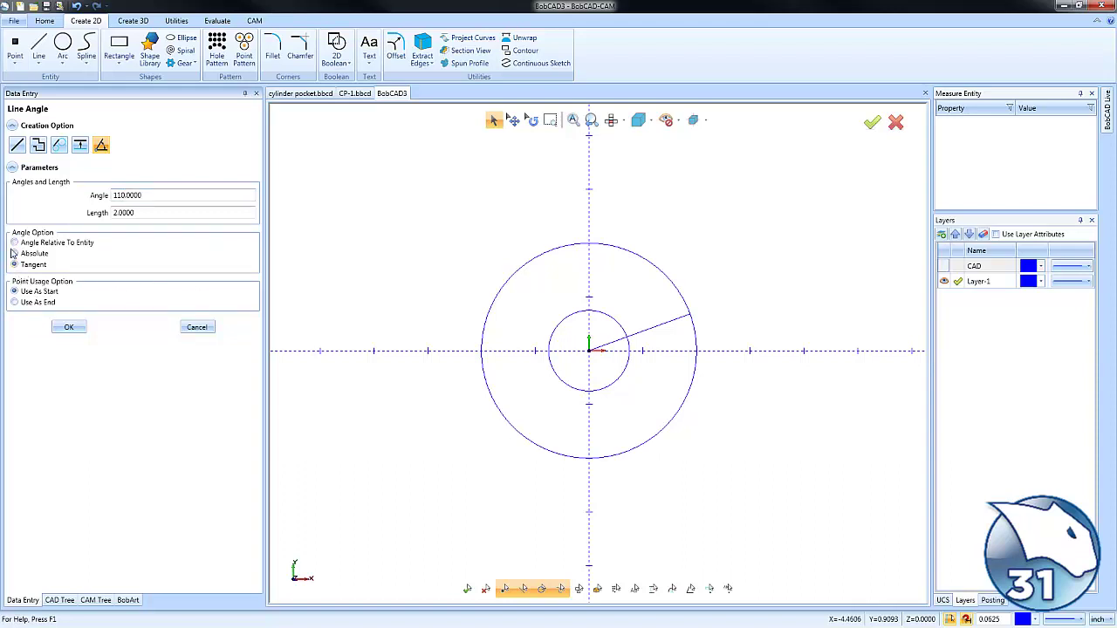
pyautogui.click(15, 254)
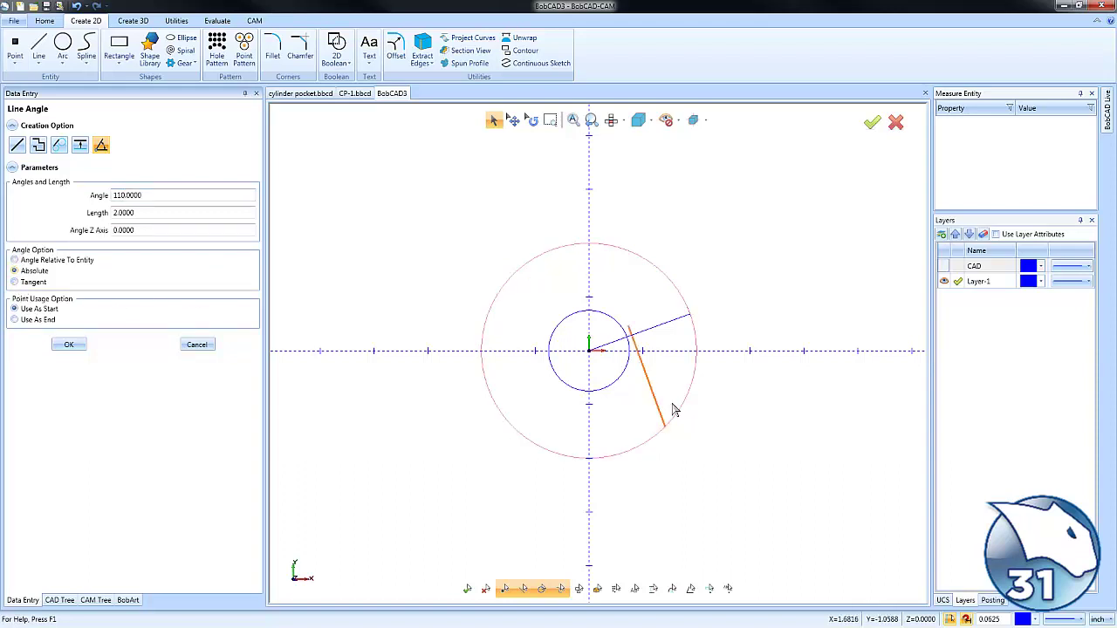
pyautogui.click(591, 352)
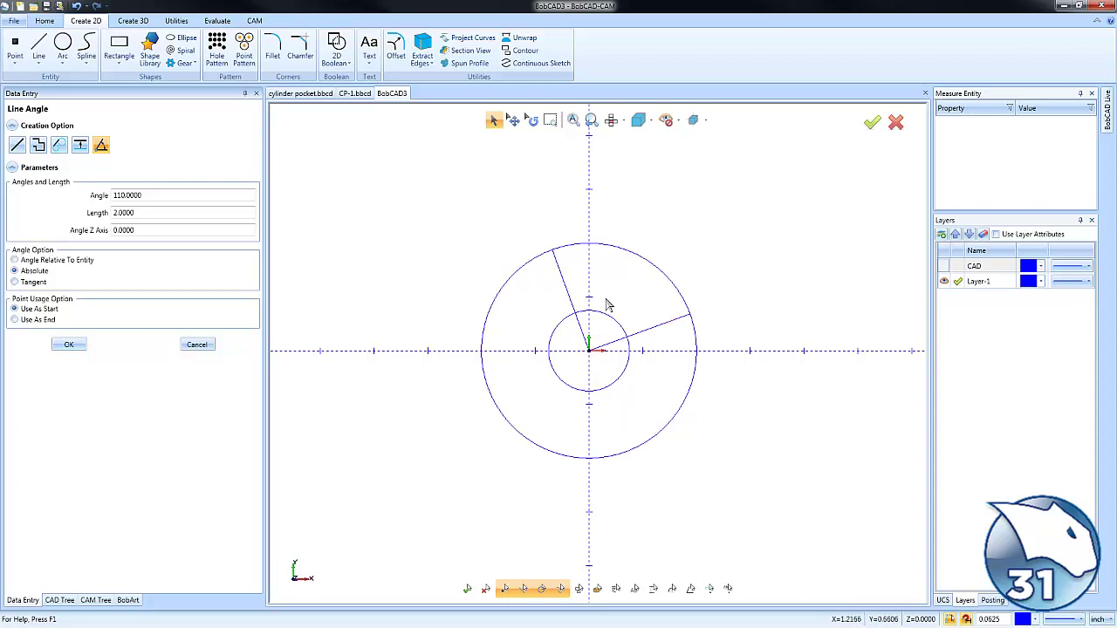
pyautogui.rightClick(760, 260)
pyautogui.click(801, 288)
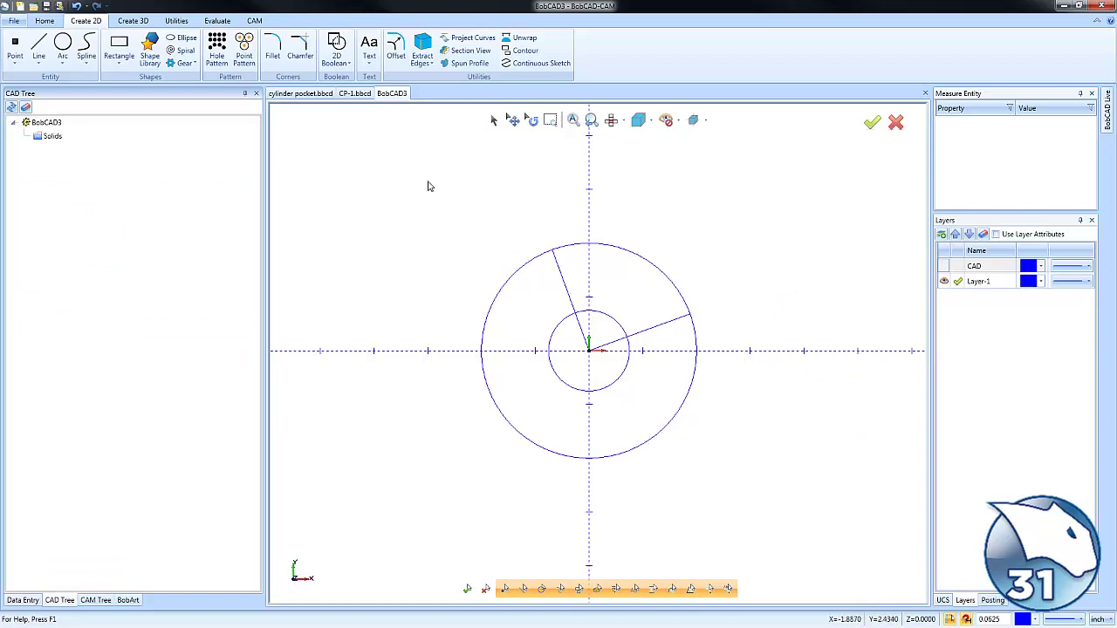
# - Quick Trim the two circles and the inner line portions to a closed pocket outline between the two radial lines
pyautogui.click(177, 21)
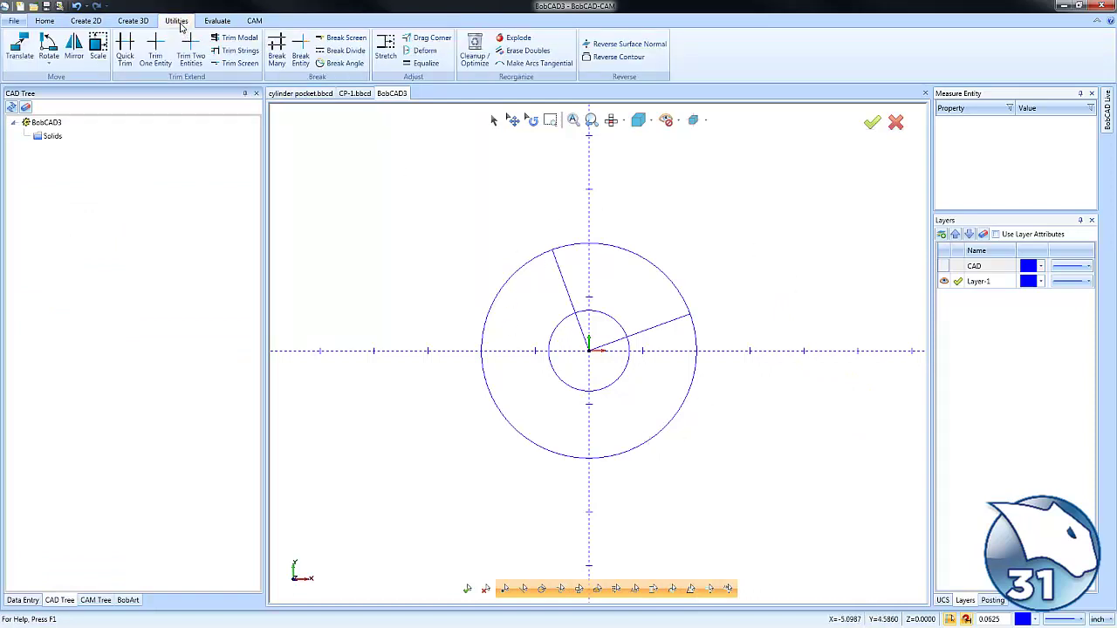
pyautogui.click(125, 48)
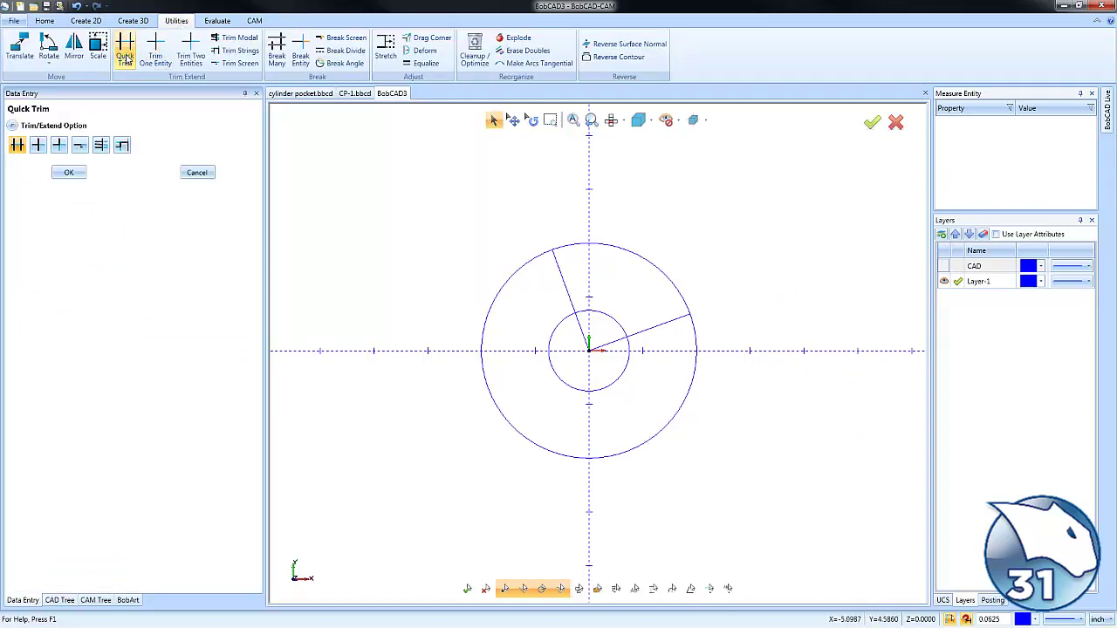
pyautogui.click(510, 285)
pyautogui.click(567, 322)
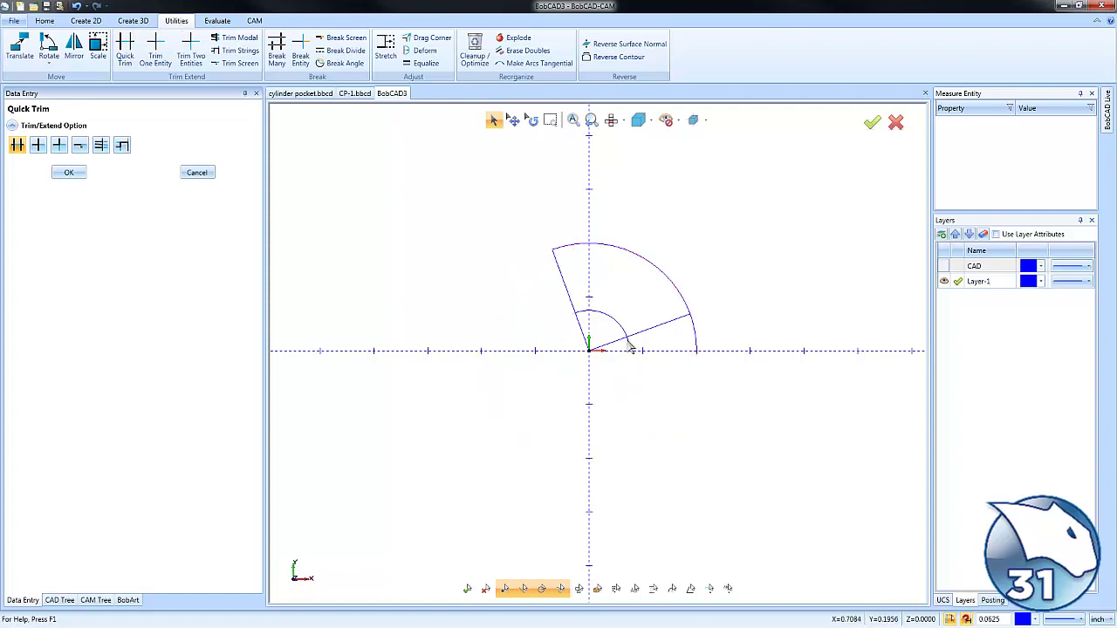
pyautogui.click(697, 343)
pyautogui.click(579, 323)
pyautogui.rightClick(755, 281)
pyautogui.click(792, 303)
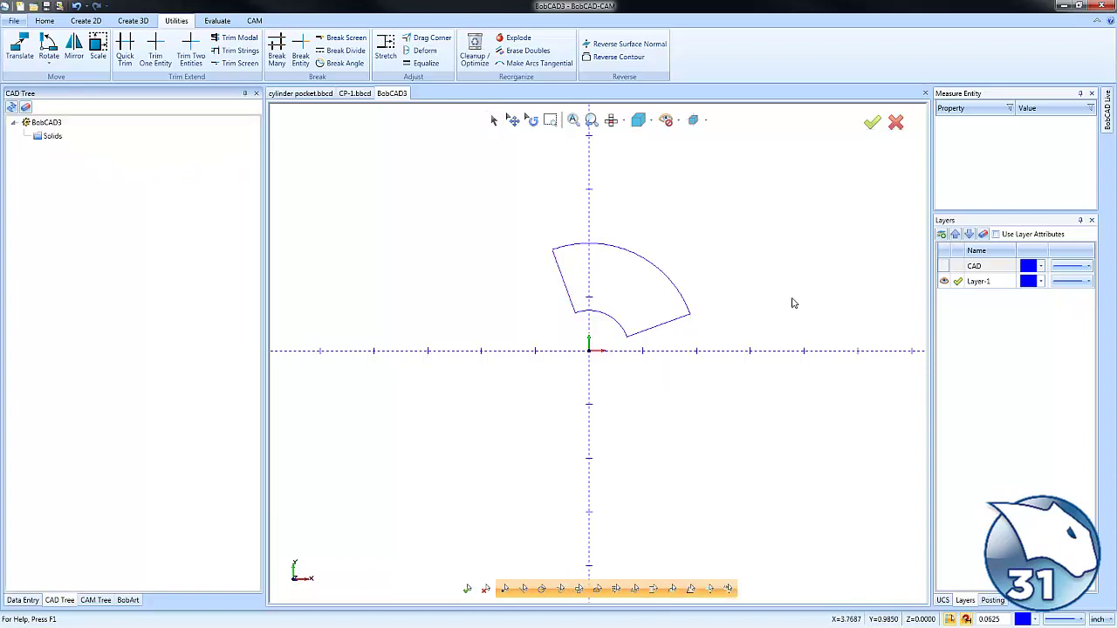
# - Add another new layer, show the CAD layer and hide Layer-1 containing the pocket outline
pyautogui.click(943, 266)
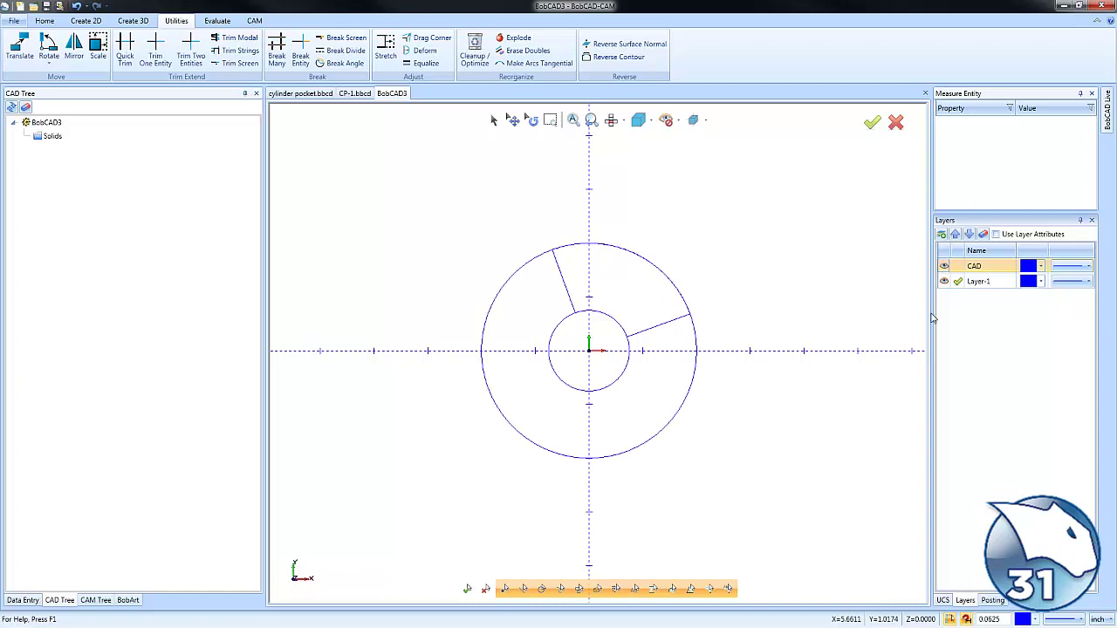
pyautogui.click(943, 266)
pyautogui.rightClick(973, 312)
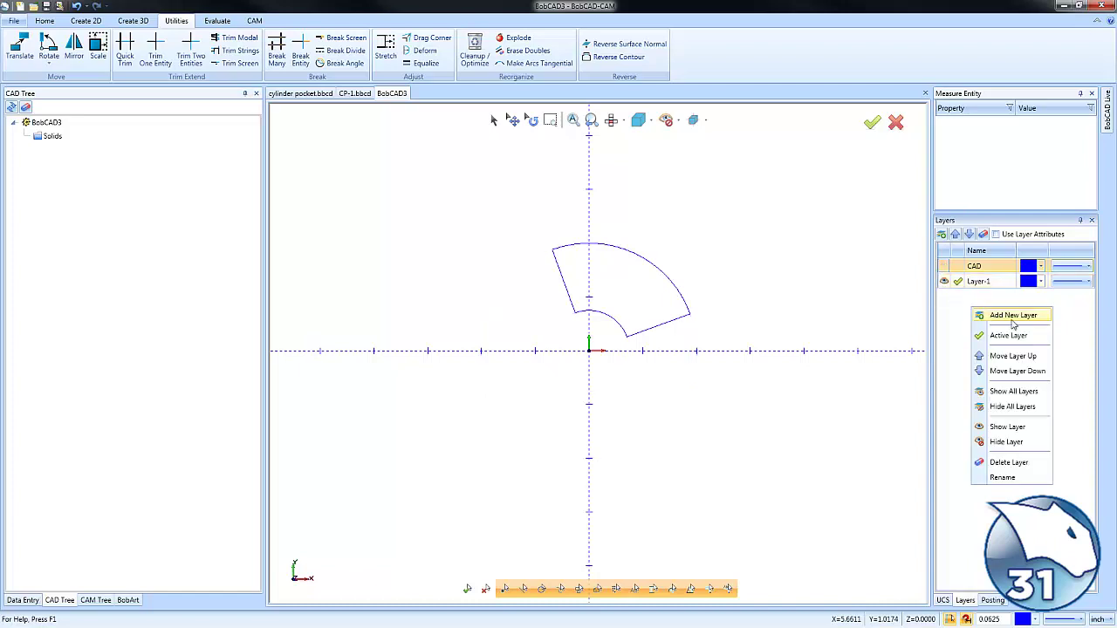
pyautogui.click(986, 317)
pyautogui.click(943, 266)
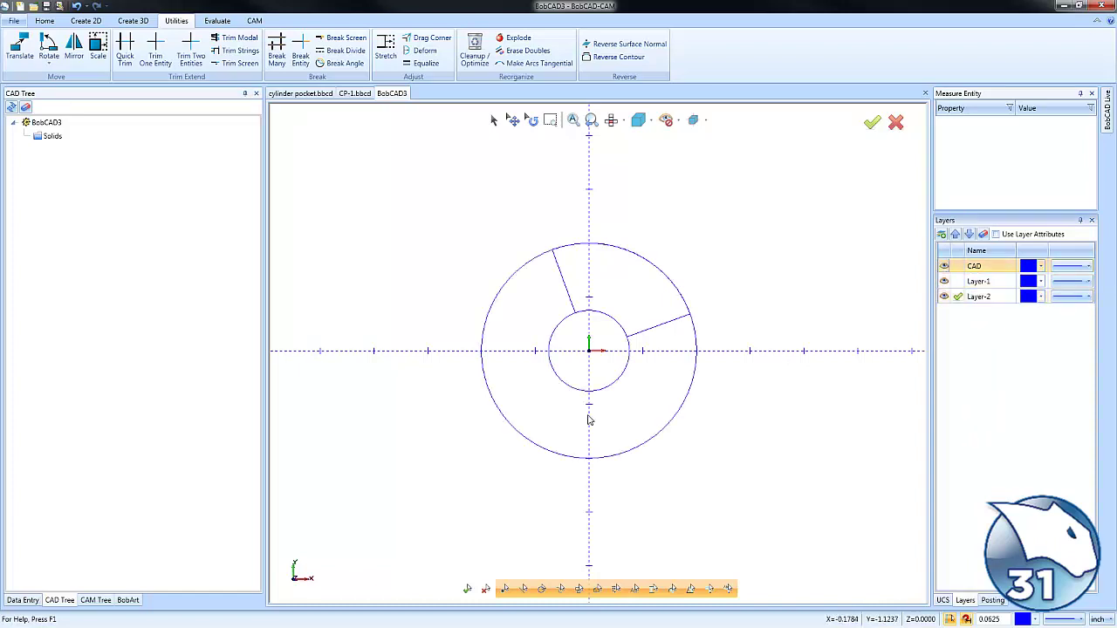
pyautogui.click(943, 281)
# - Extrude both circles with caps, using distance 0 in the positive direction and 3 in the other direction
pyautogui.moveTo(623, 451); pyautogui.dragTo(476, 381, button='middle')
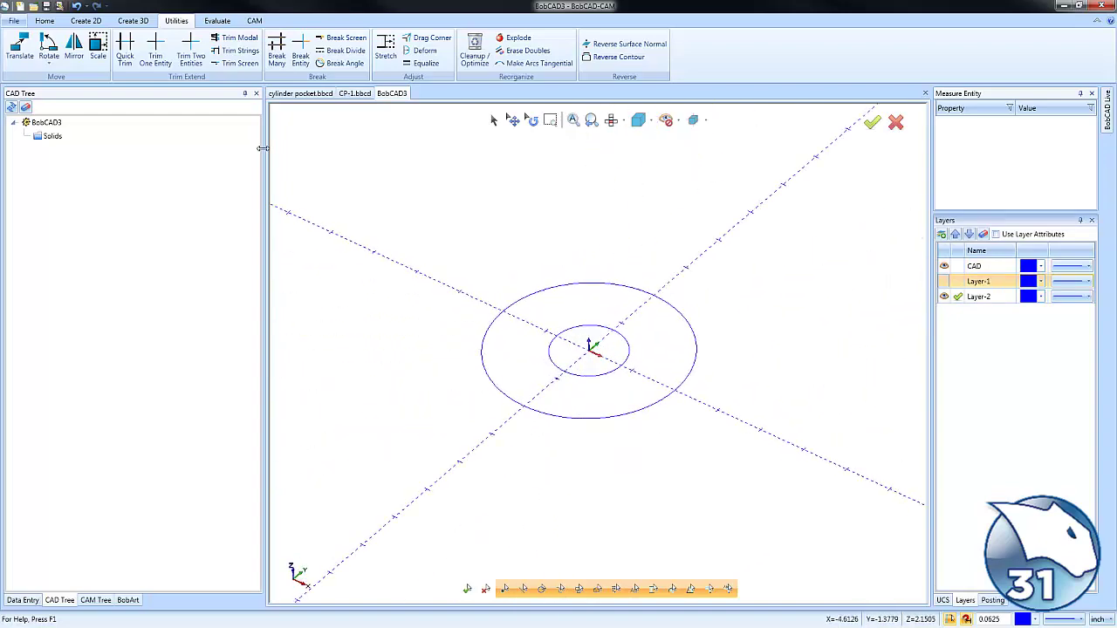
pyautogui.click(133, 21)
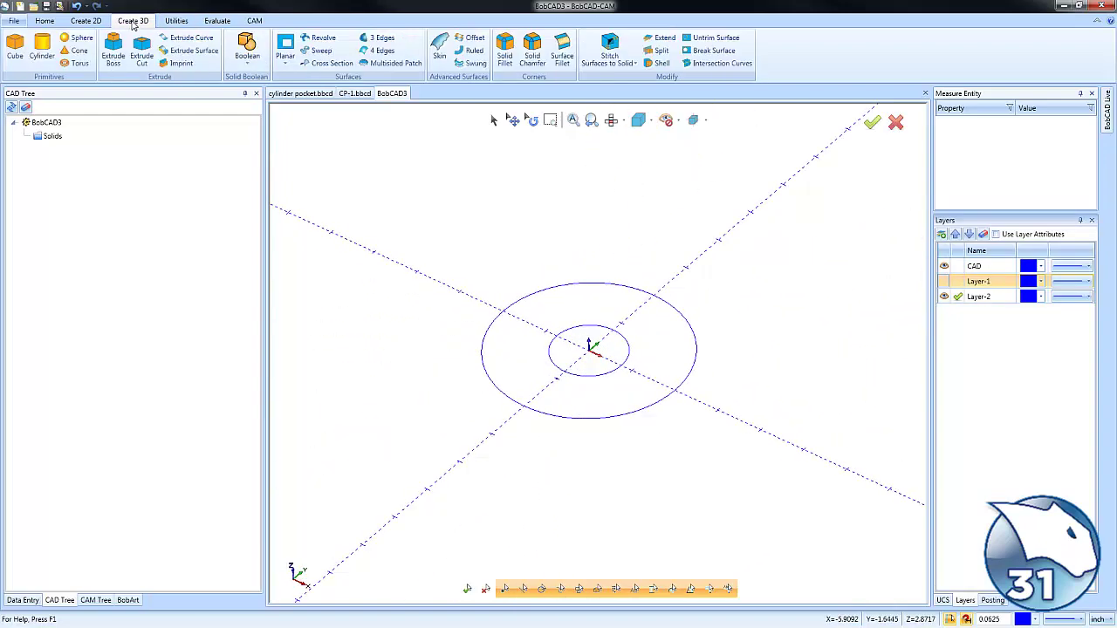
pyautogui.click(187, 38)
pyautogui.moveTo(422, 249); pyautogui.dragTo(749, 486)
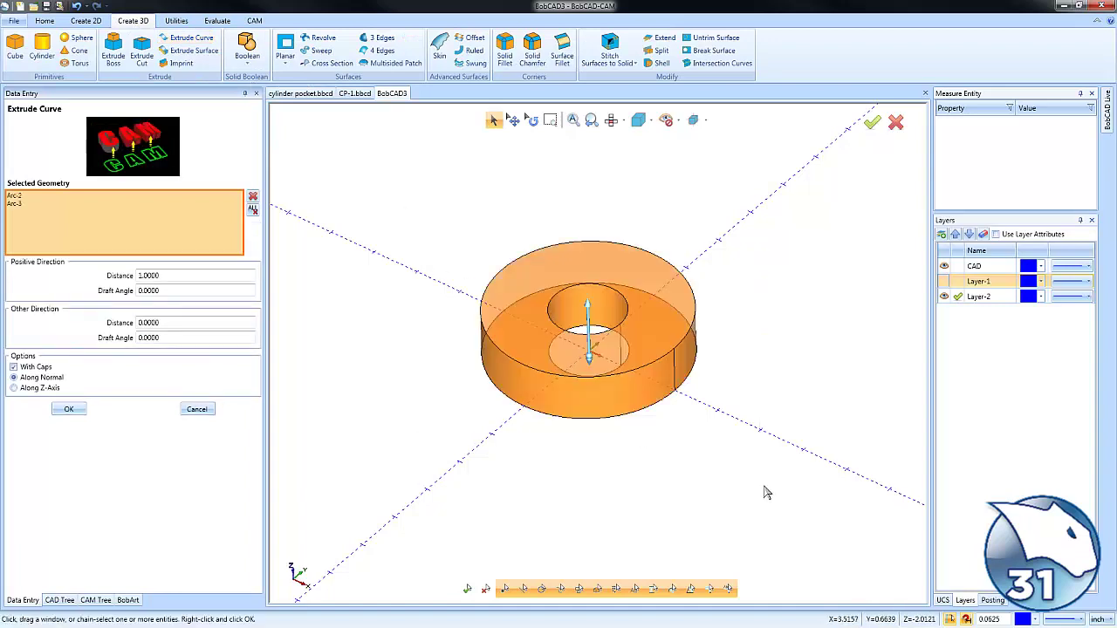
pyautogui.write('0')
pyautogui.press('Tab')
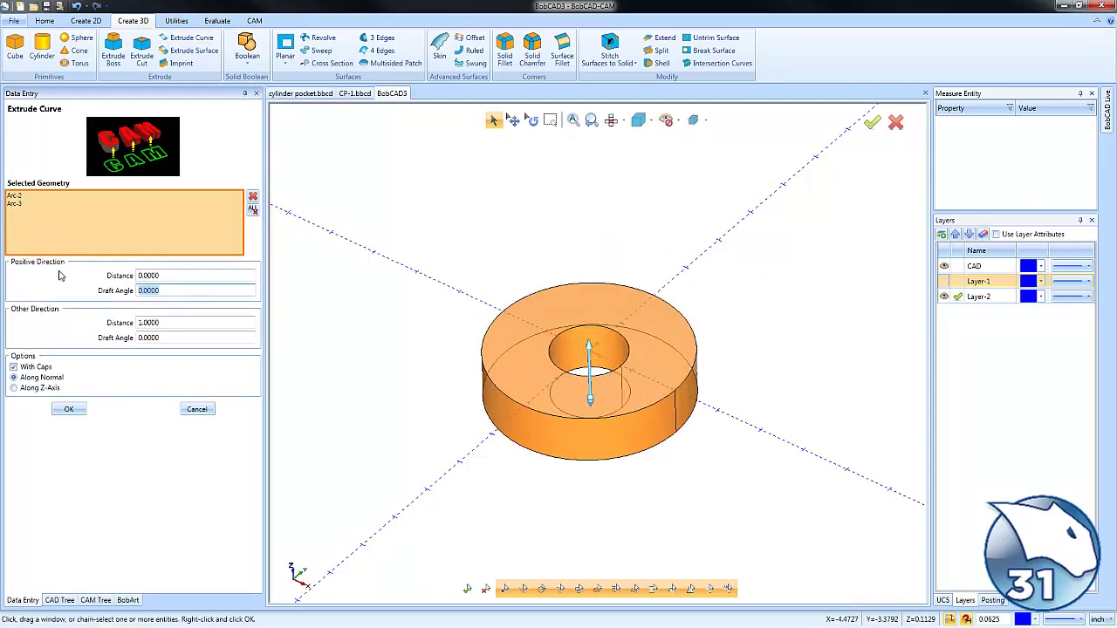
pyautogui.press('Tab')
pyautogui.write('3')
pyautogui.press('Tab')
pyautogui.click(69, 409)
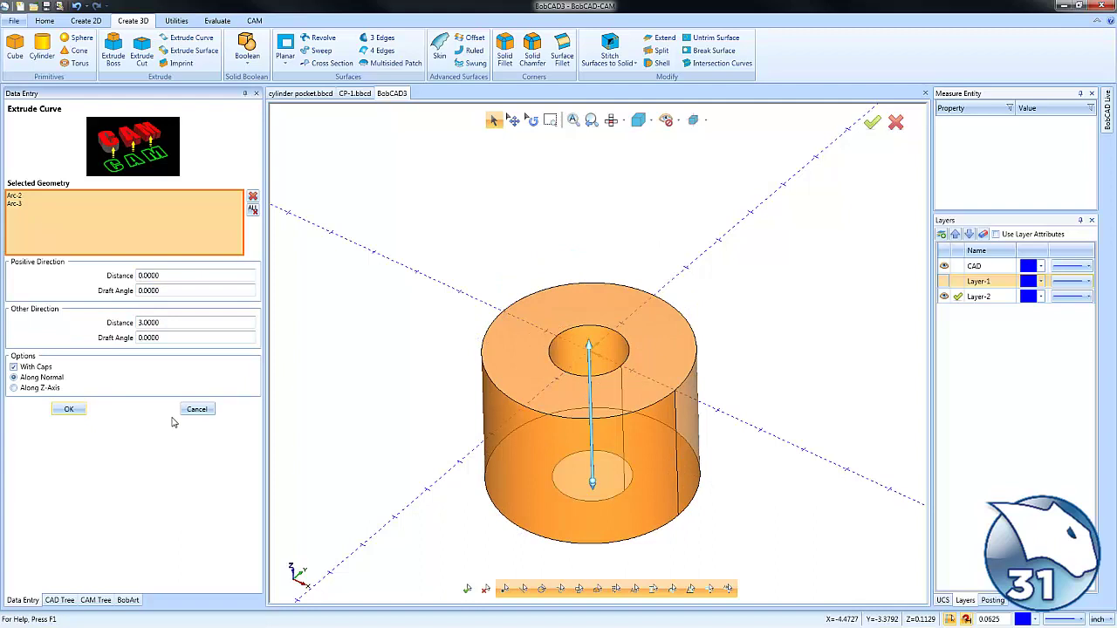
# - Show Layer-1, add another new layer, and hide Layer-2 and the CAD layer
pyautogui.click(945, 281)
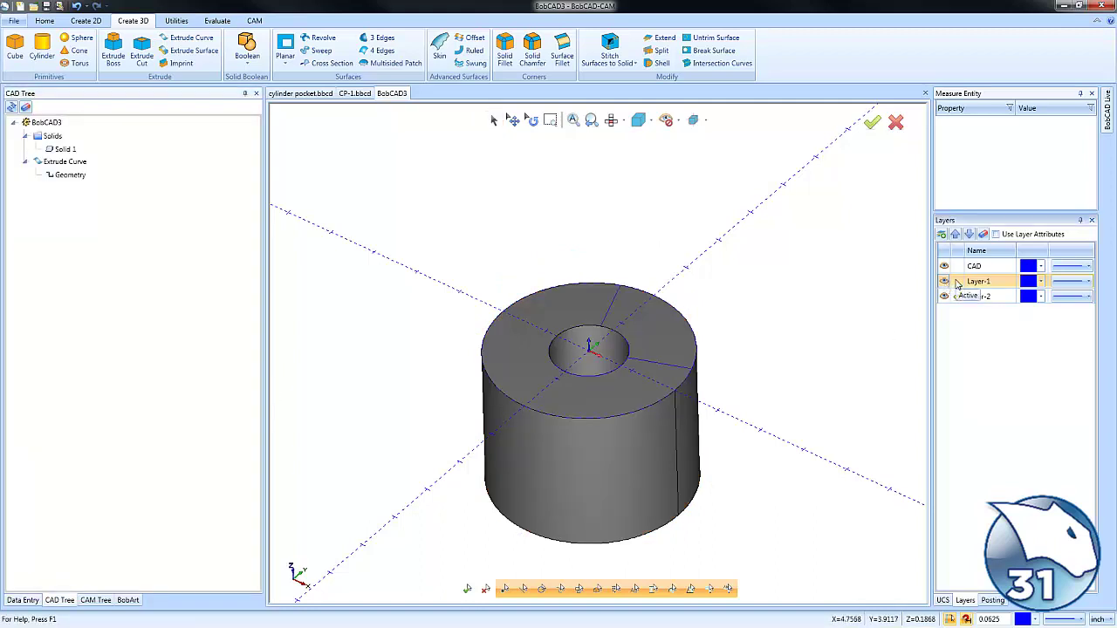
pyautogui.rightClick(960, 317)
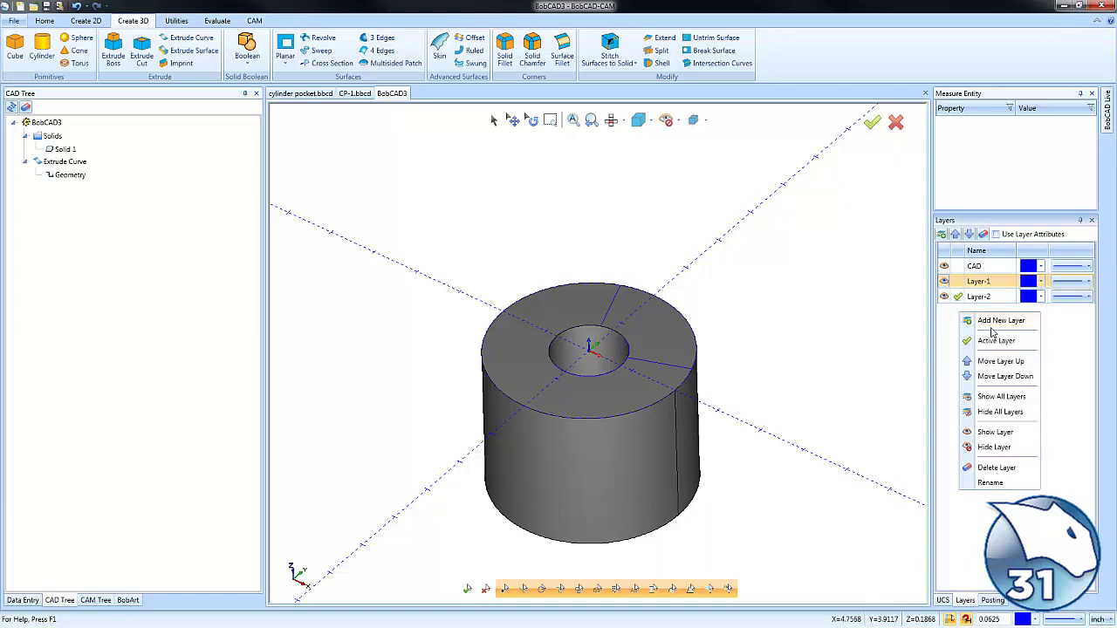
pyautogui.click(984, 322)
pyautogui.click(944, 297)
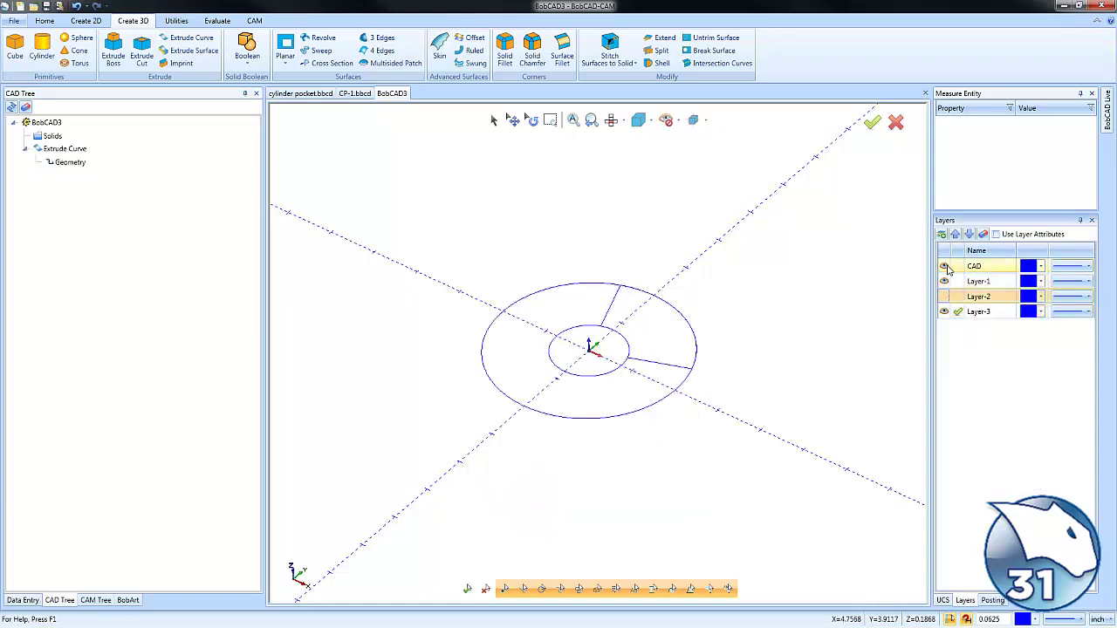
pyautogui.click(944, 266)
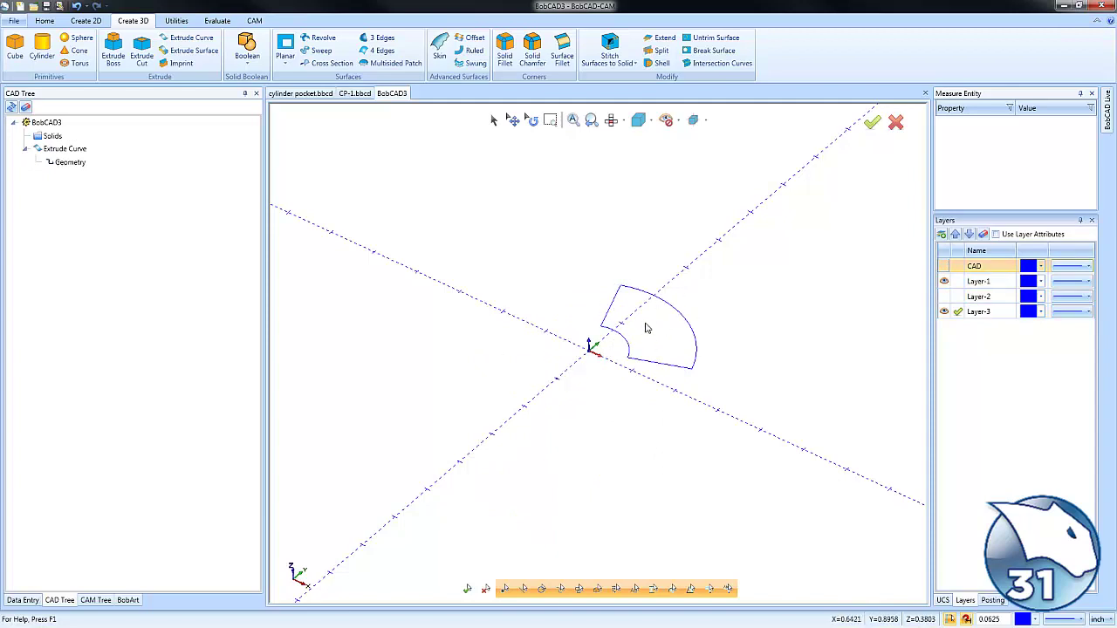
pyautogui.click(187, 38)
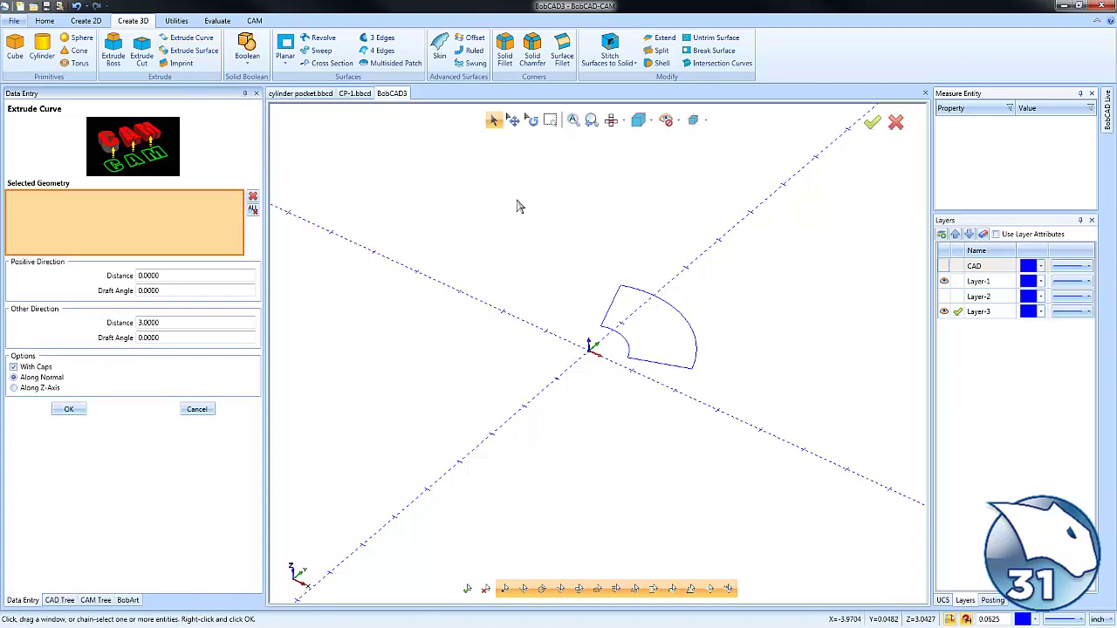
pyautogui.click(661, 304)
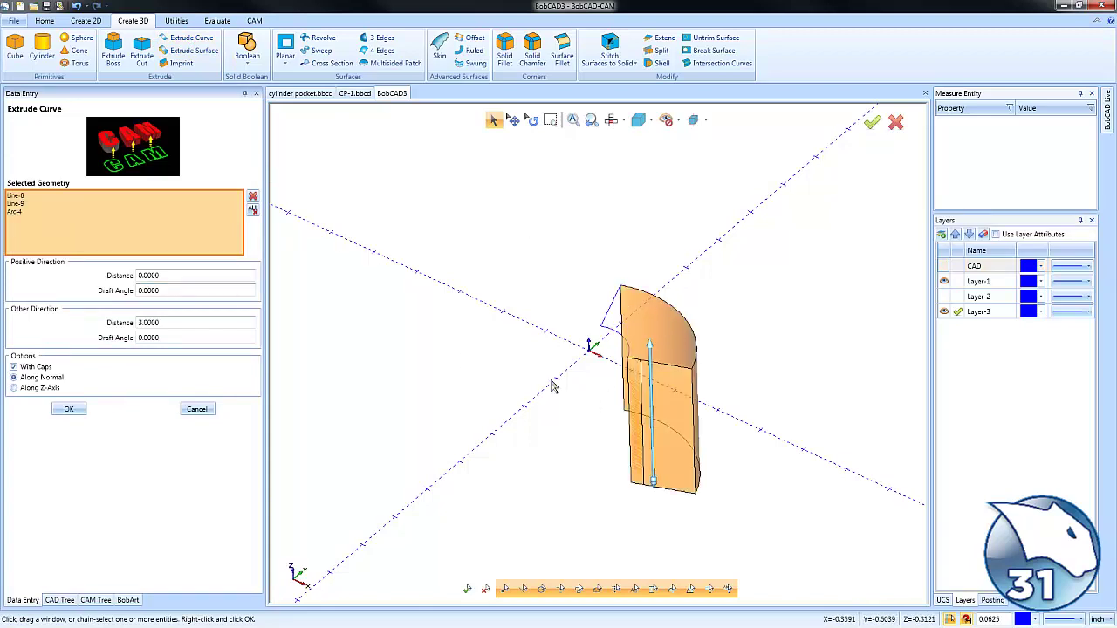
pyautogui.click(204, 414)
pyautogui.rightClick(771, 269)
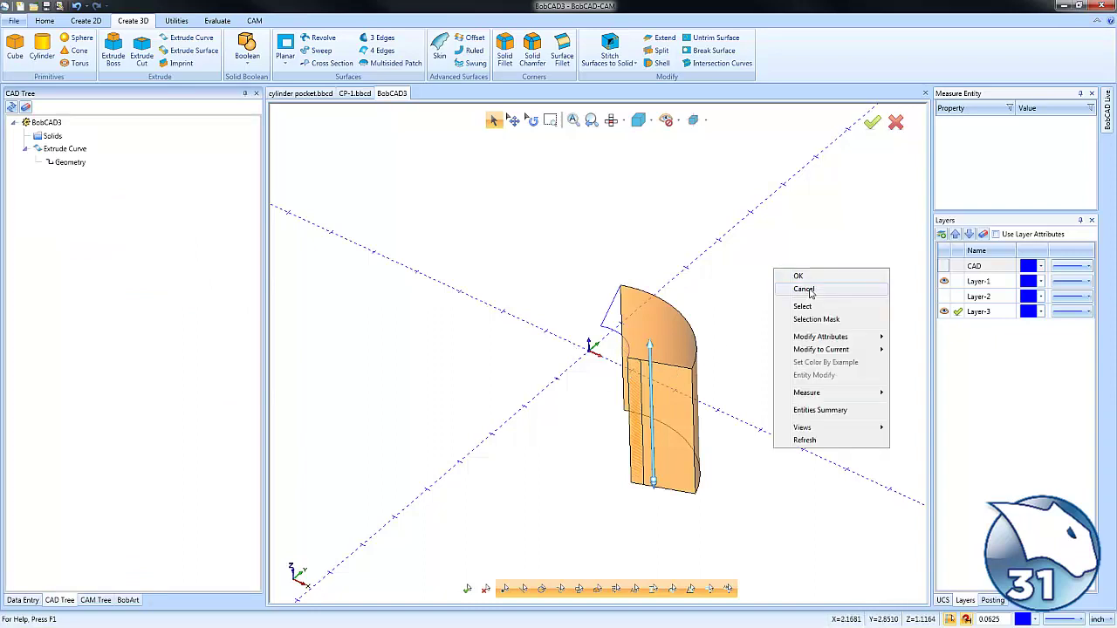
pyautogui.click(808, 291)
pyautogui.scroll(3, 668, 365)
pyautogui.scroll(2, 668, 363)
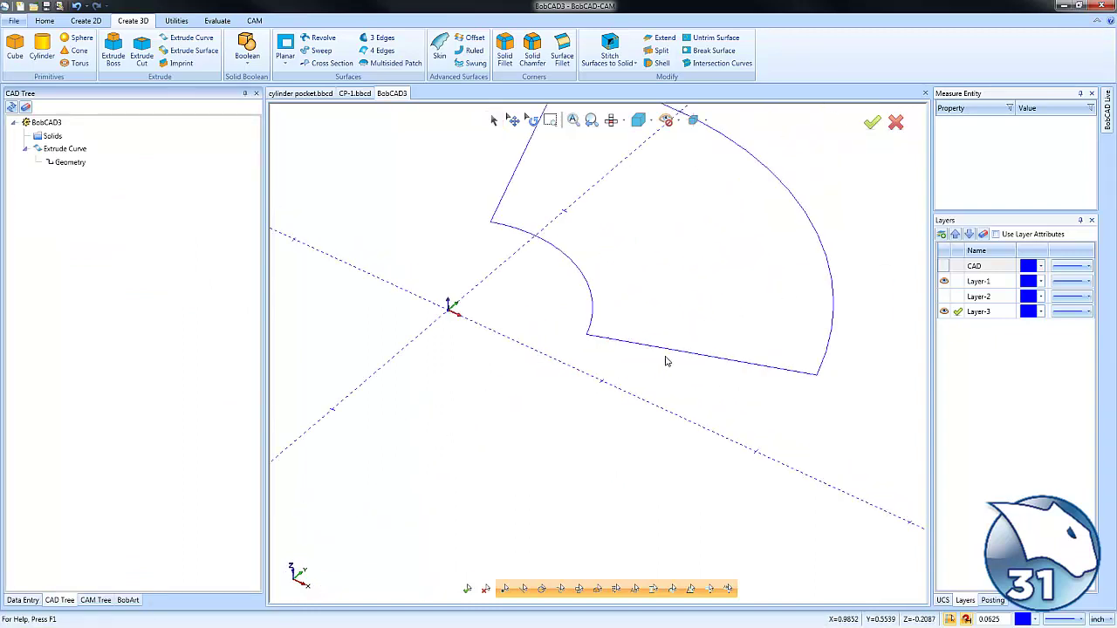
pyautogui.click(493, 121)
pyautogui.scroll(-4, 608, 378)
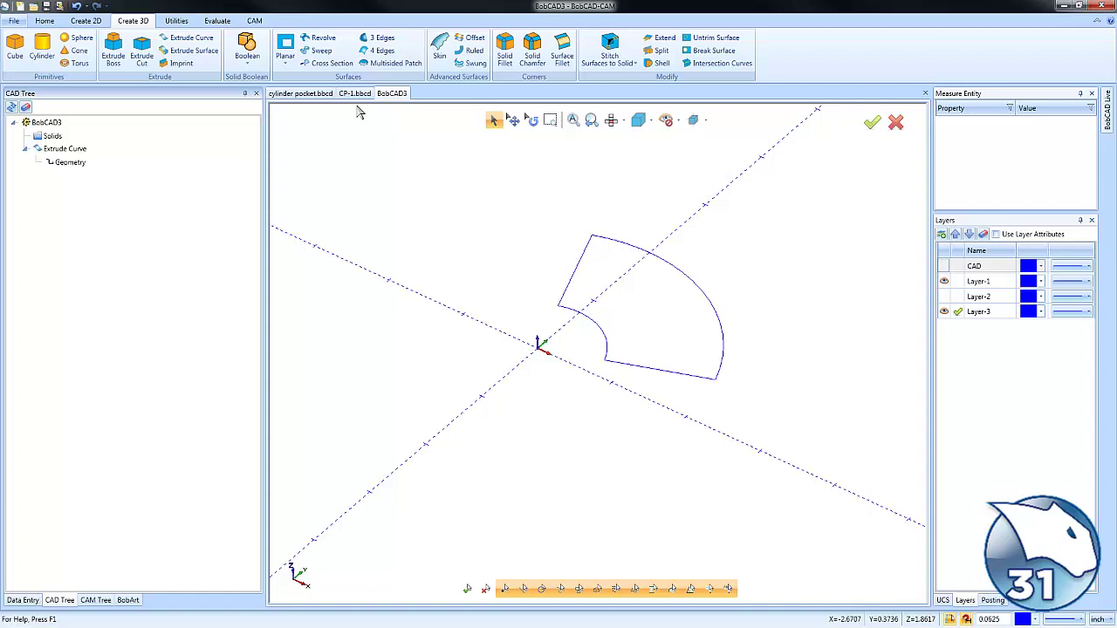
pyautogui.click(583, 254)
pyautogui.rightClick(397, 207)
pyautogui.click(440, 222)
# - Extrude the closed pocket outline with caps, distance 0 in the positive direction and 1 in the other direction, and hide Layer-1
pyautogui.click(196, 39)
pyautogui.click(585, 253)
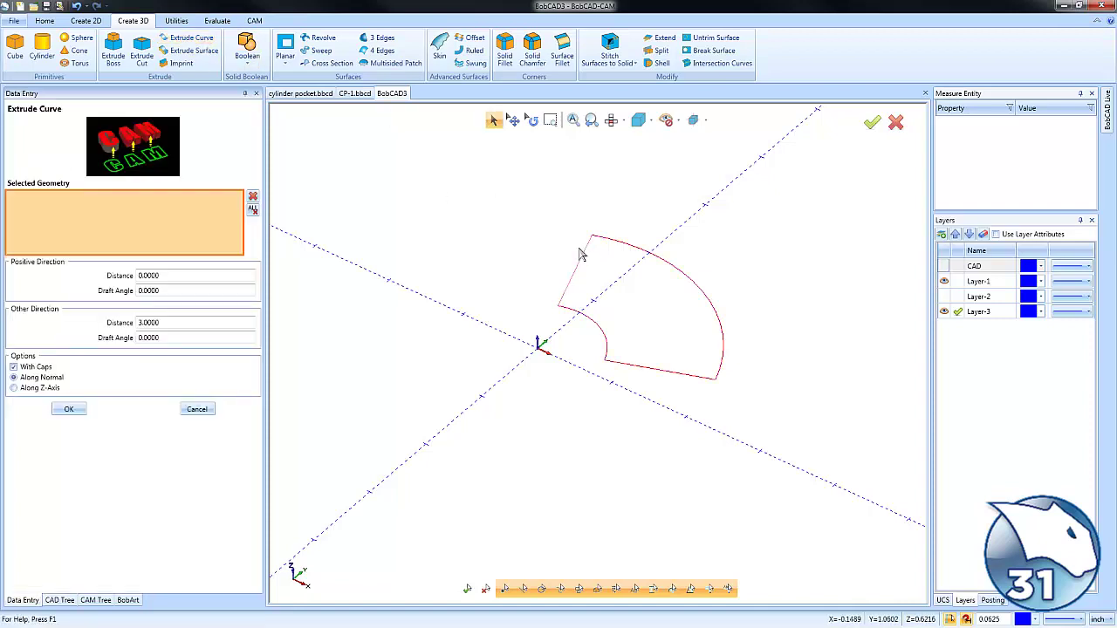
pyautogui.doubleClick(142, 323)
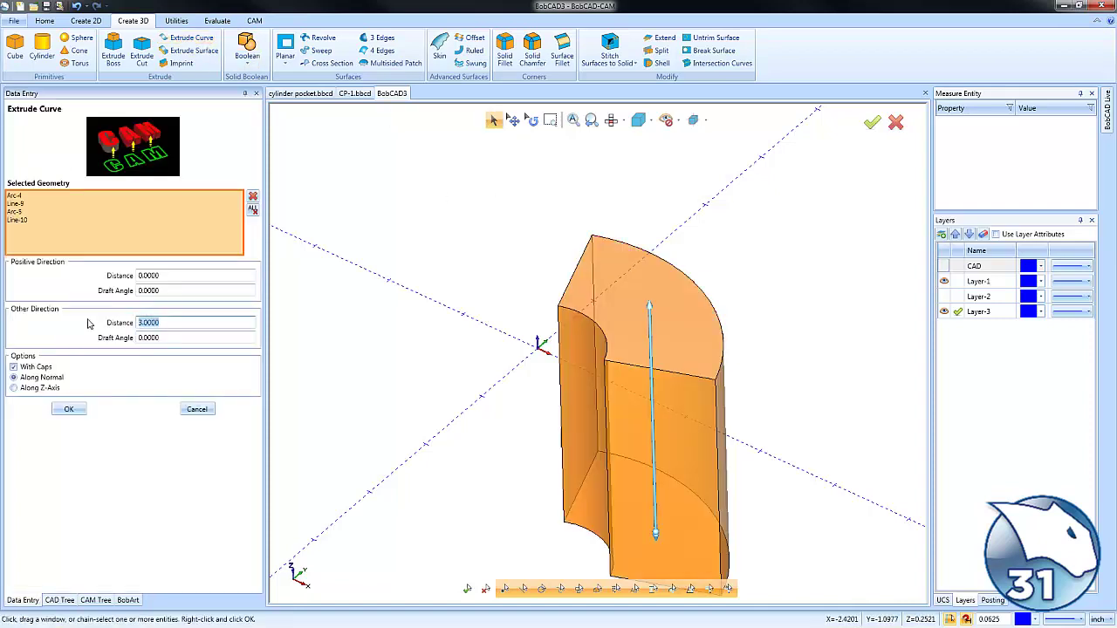
pyautogui.write('1')
pyautogui.press('Tab')
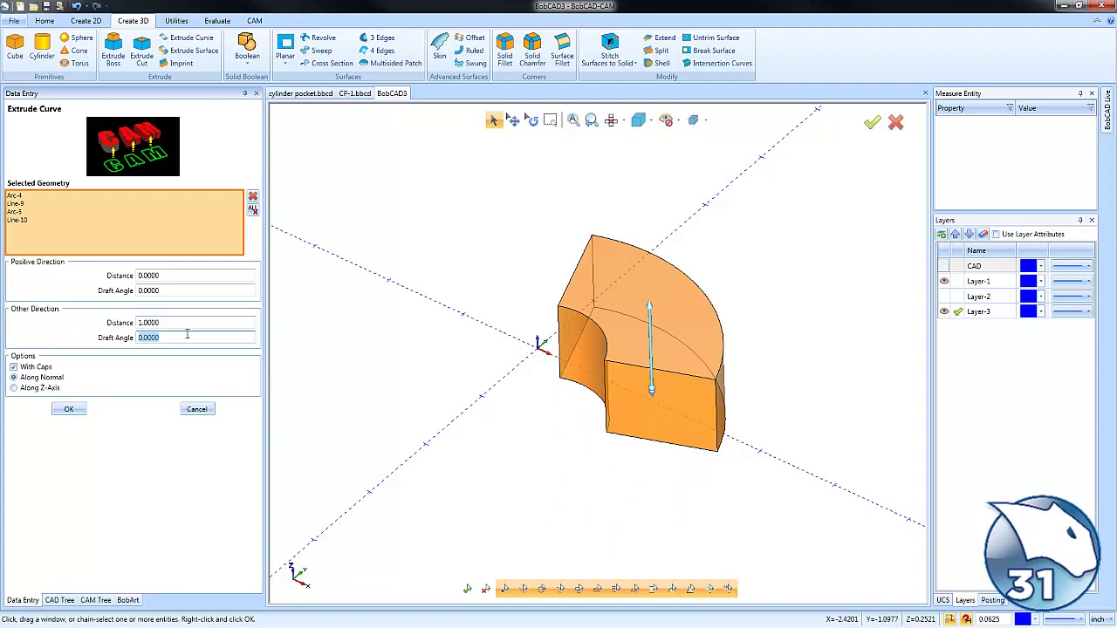
pyautogui.click(69, 410)
pyautogui.click(197, 409)
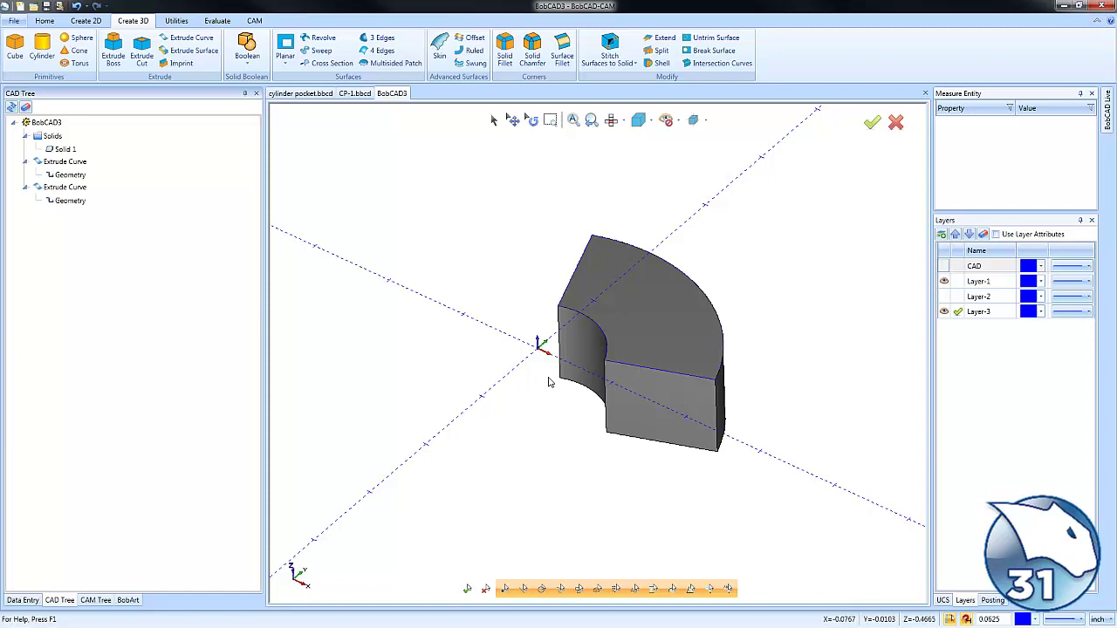
pyautogui.click(621, 377)
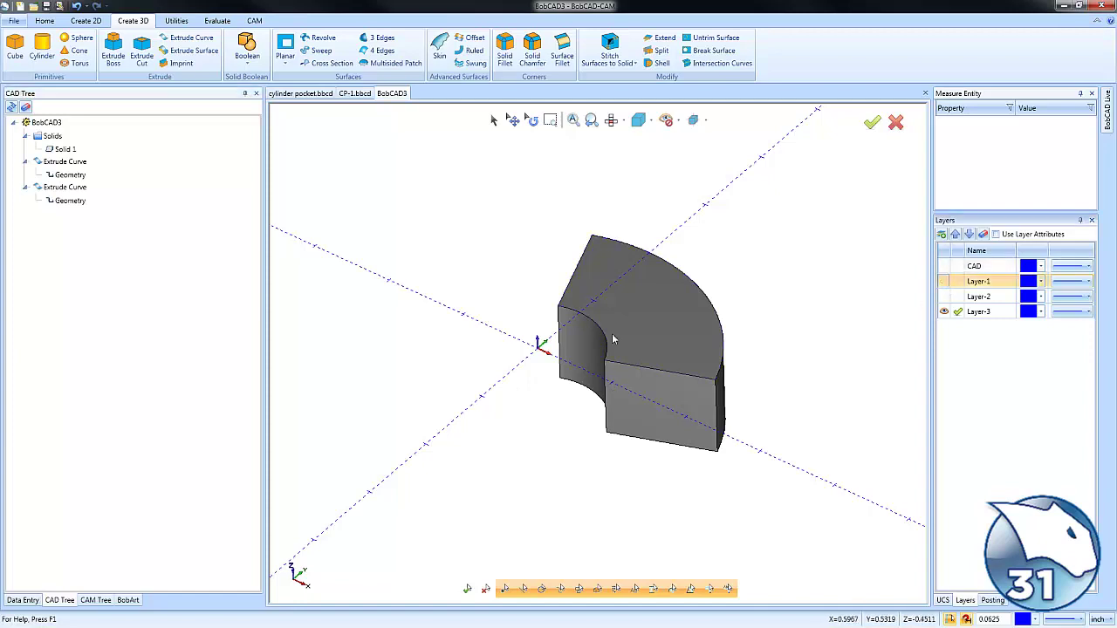
# - Start a constant Solid Fillet and select the upper and lower straight edges of both flat end faces on the pocket solid
pyautogui.click(504, 48)
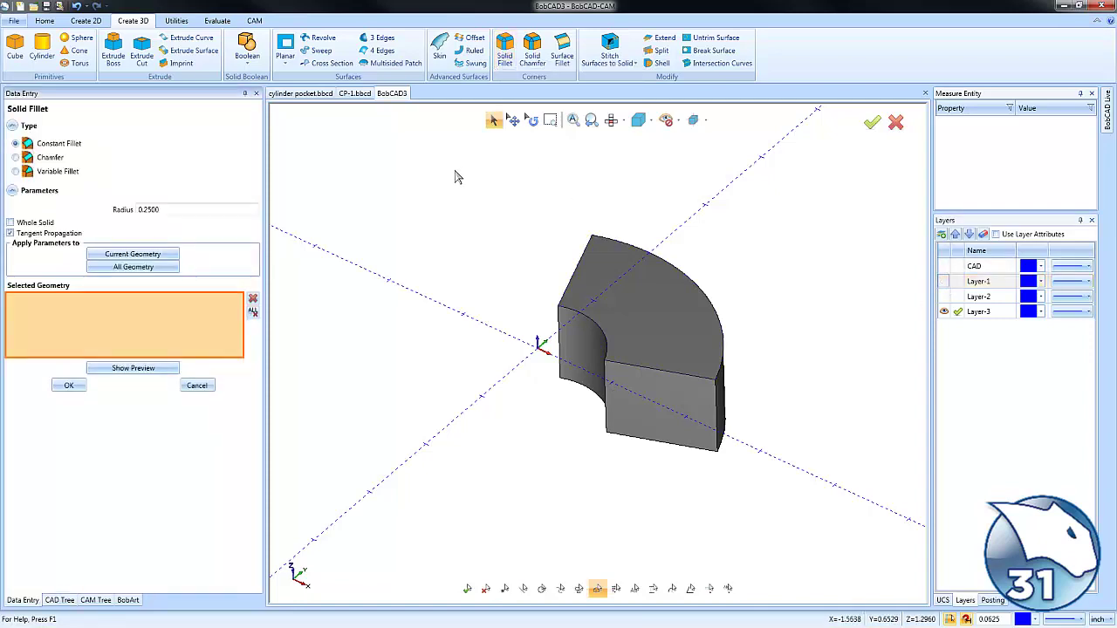
pyautogui.click(653, 362)
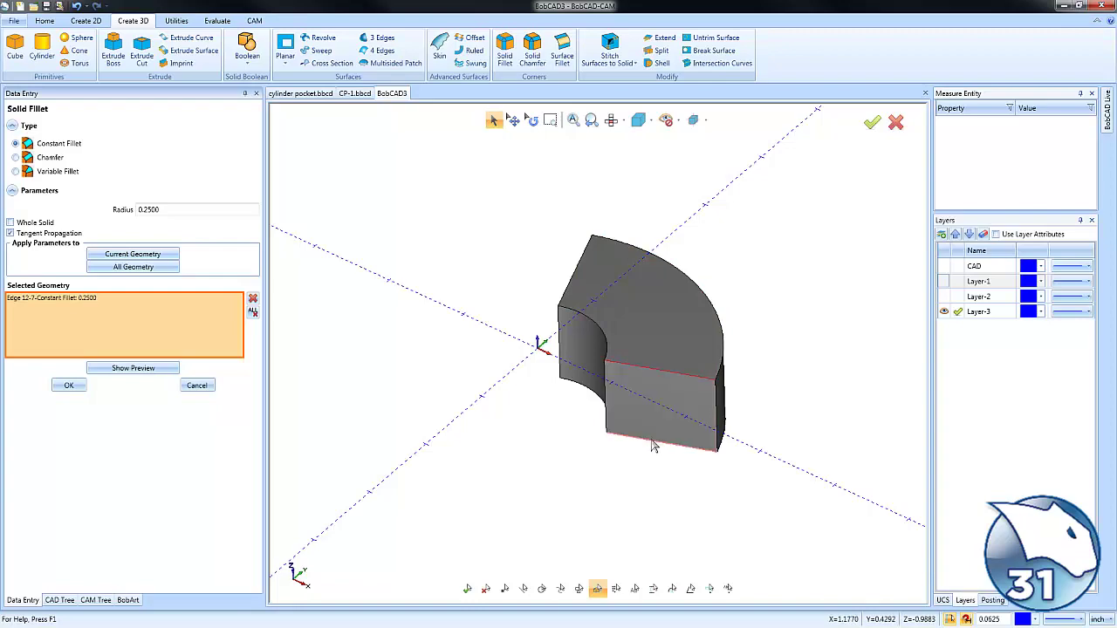
pyautogui.click(653, 445)
pyautogui.click(576, 270)
pyautogui.moveTo(486, 493); pyautogui.dragTo(503, 444, button='middle')
pyautogui.click(510, 438)
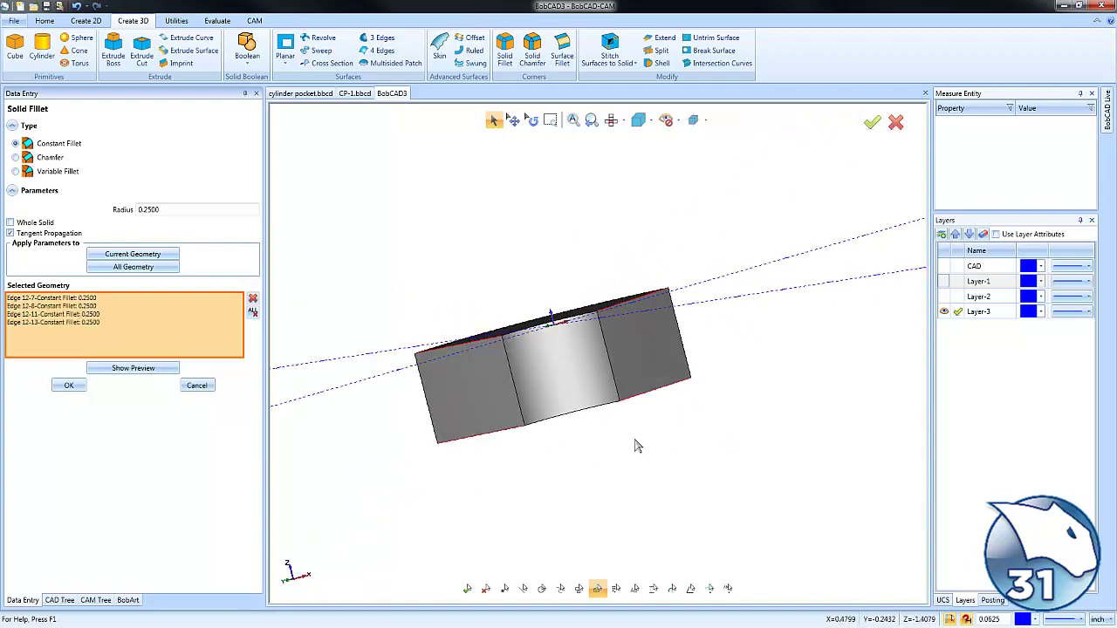
pyautogui.moveTo(636, 444); pyautogui.dragTo(579, 484, button='middle')
# - Set the fillet radius to 0.125 for all selected edges, preview it and create the fillets
pyautogui.click(94, 212)
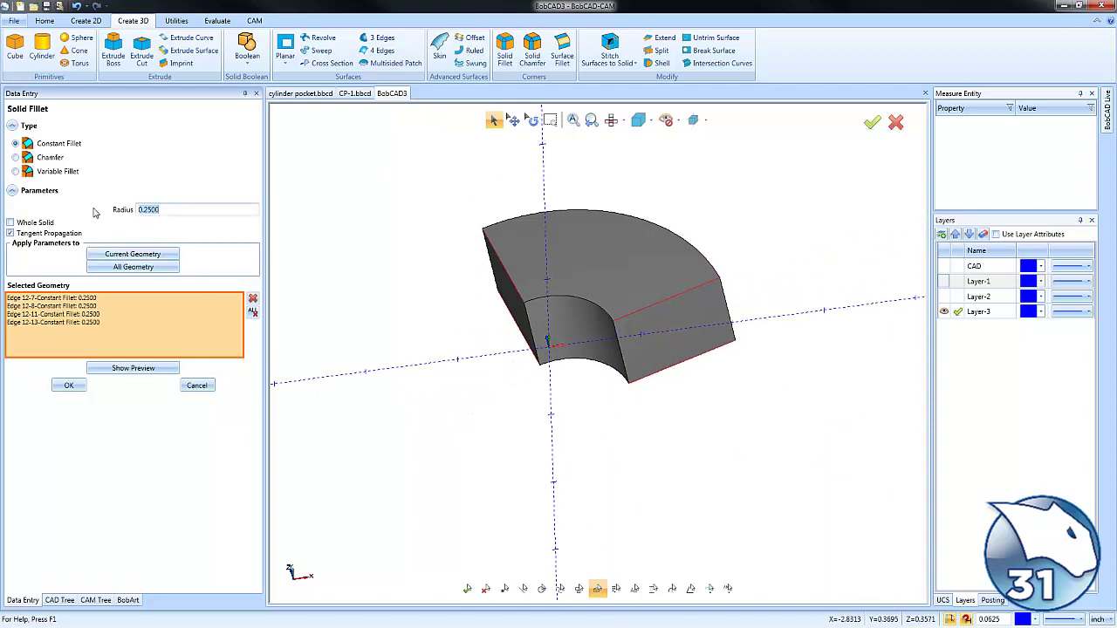
pyautogui.click(145, 271)
pyautogui.click(142, 367)
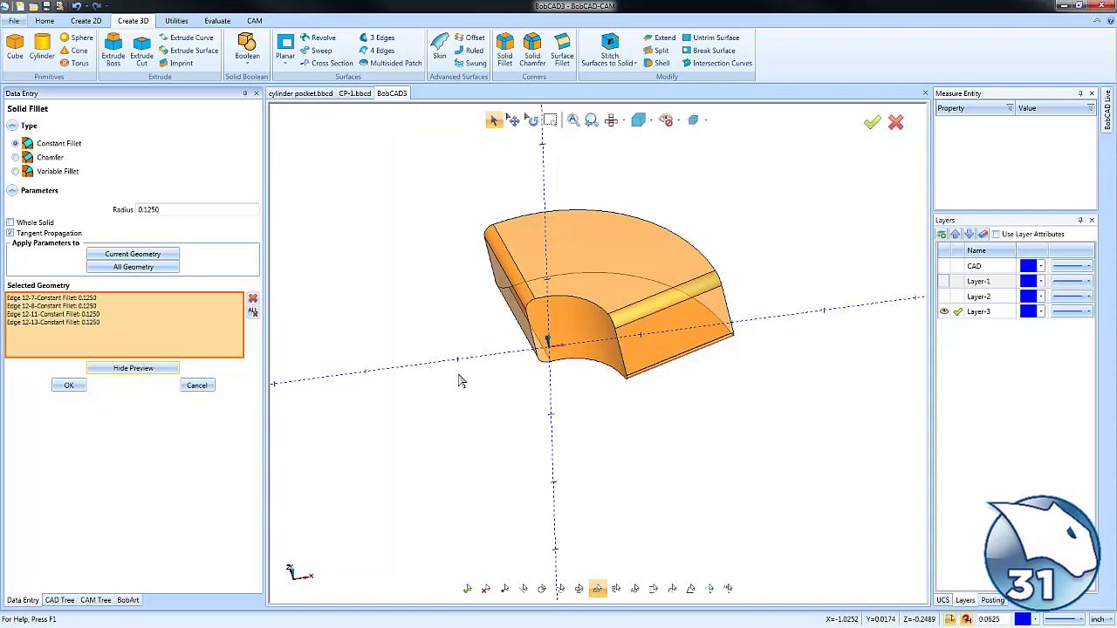
pyautogui.moveTo(516, 313)
pyautogui.mouseDown(button='middle')
pyautogui.moveTo(586, 387)
pyautogui.moveTo(715, 382)
pyautogui.moveTo(541, 376)
pyautogui.moveTo(529, 309)
pyautogui.mouseUp(button='middle')
pyautogui.click(69, 385)
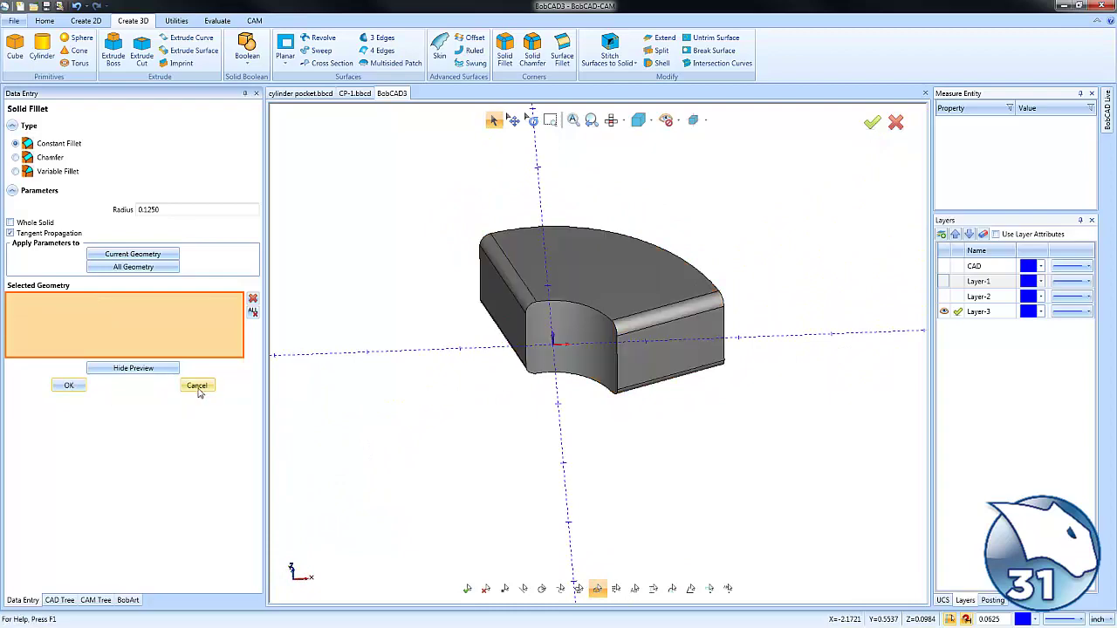
pyautogui.click(196, 385)
pyautogui.moveTo(431, 431); pyautogui.dragTo(575, 443, button='middle')
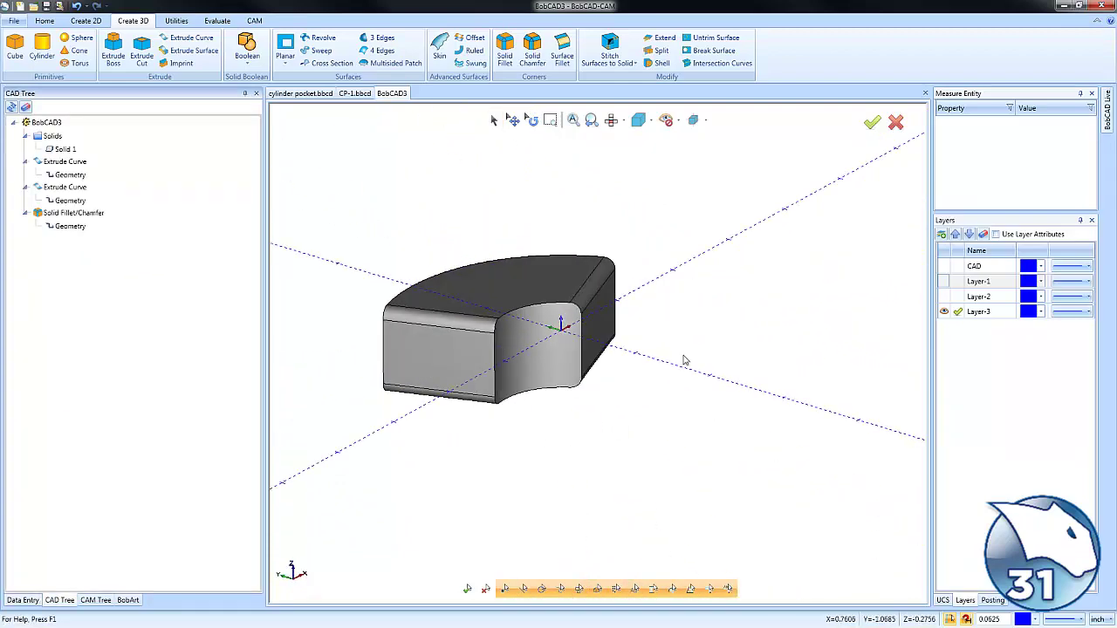
# - Show Layer-2 to check where the pocket solid sits in the cylinder, and hide it again
pyautogui.click(944, 296)
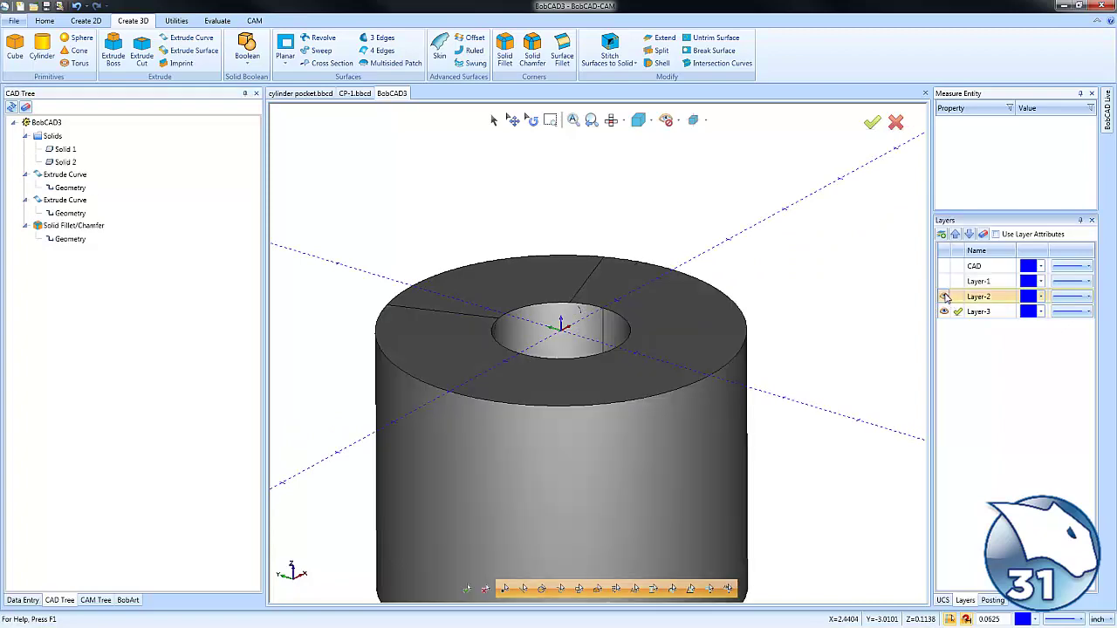
pyautogui.moveTo(723, 429); pyautogui.dragTo(618, 372, button='middle')
pyautogui.scroll(-3, 555, 437)
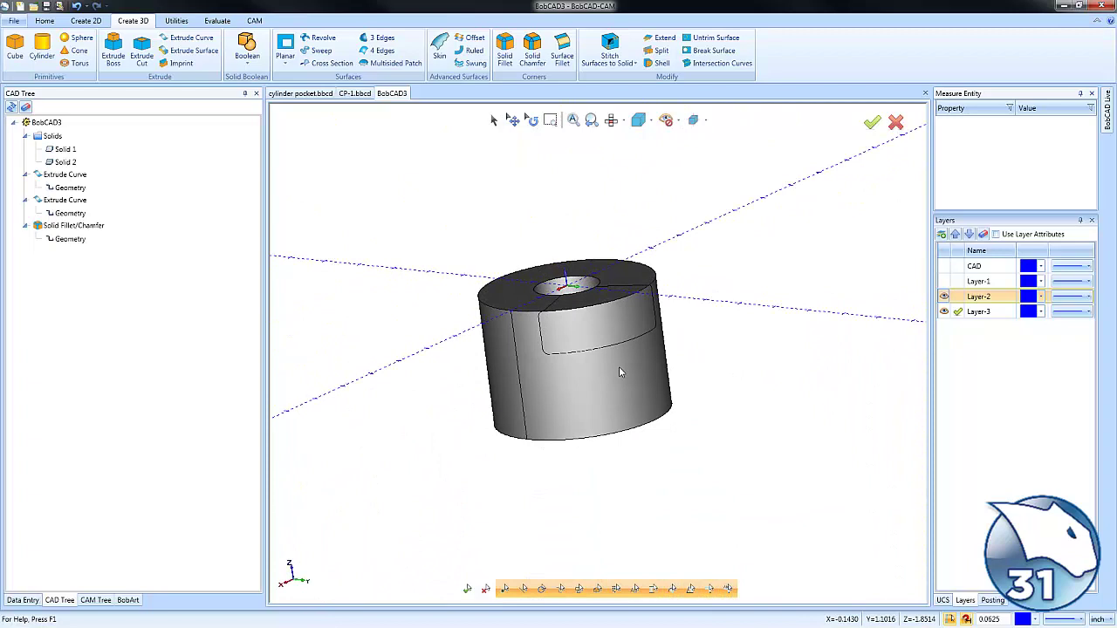
pyautogui.click(944, 296)
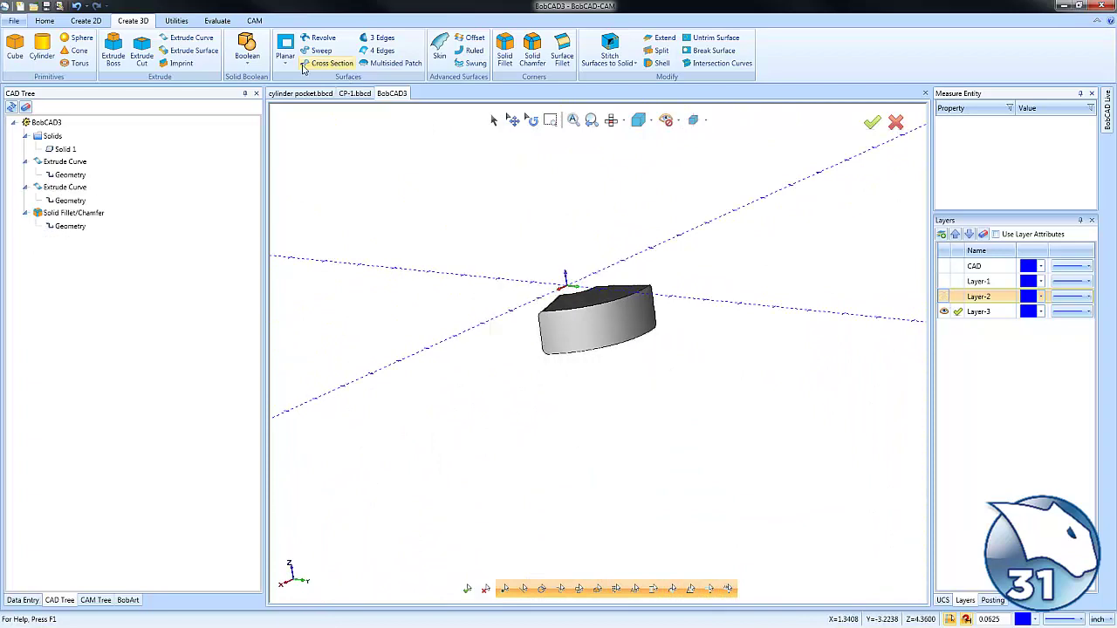
# - Translate the filleted pocket solid by -1 in Z without copying it
pyautogui.click(176, 20)
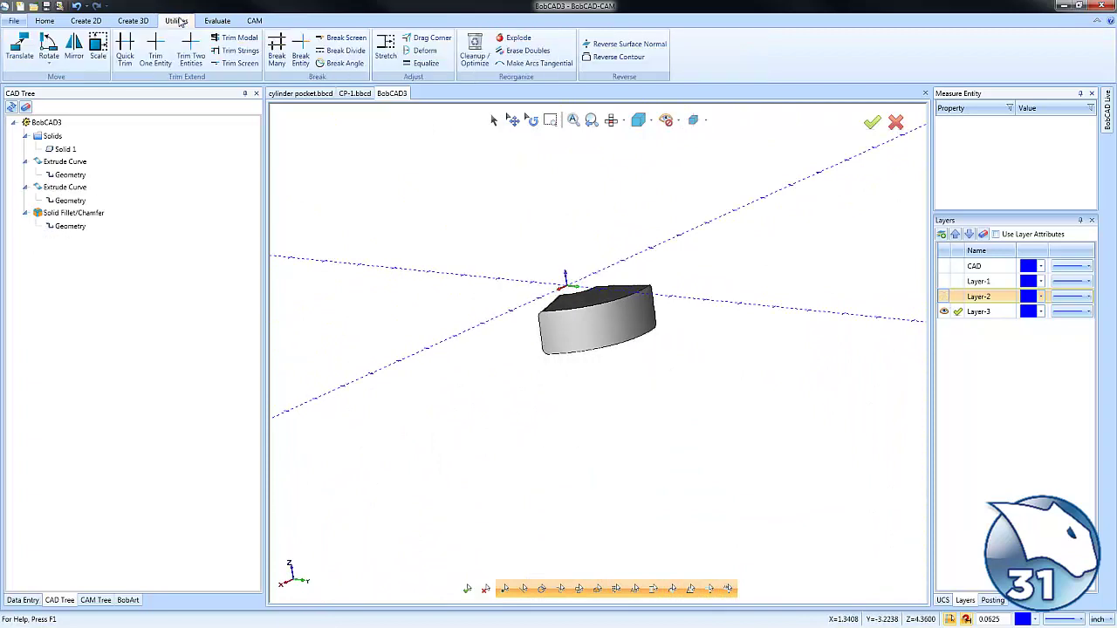
pyautogui.click(19, 48)
pyautogui.click(554, 333)
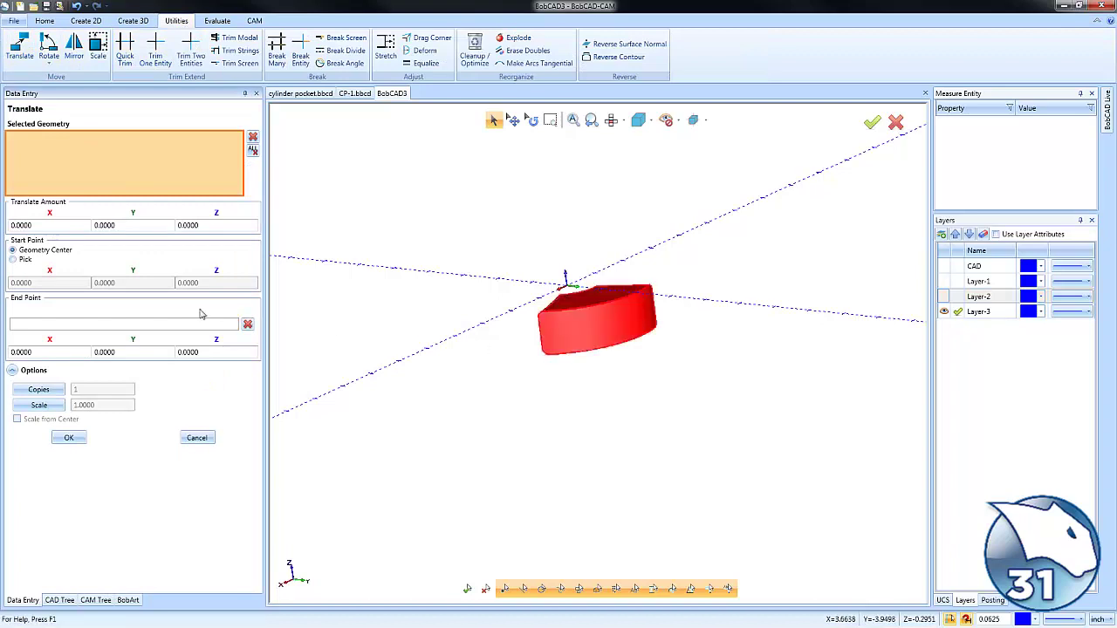
pyautogui.press('Tab')
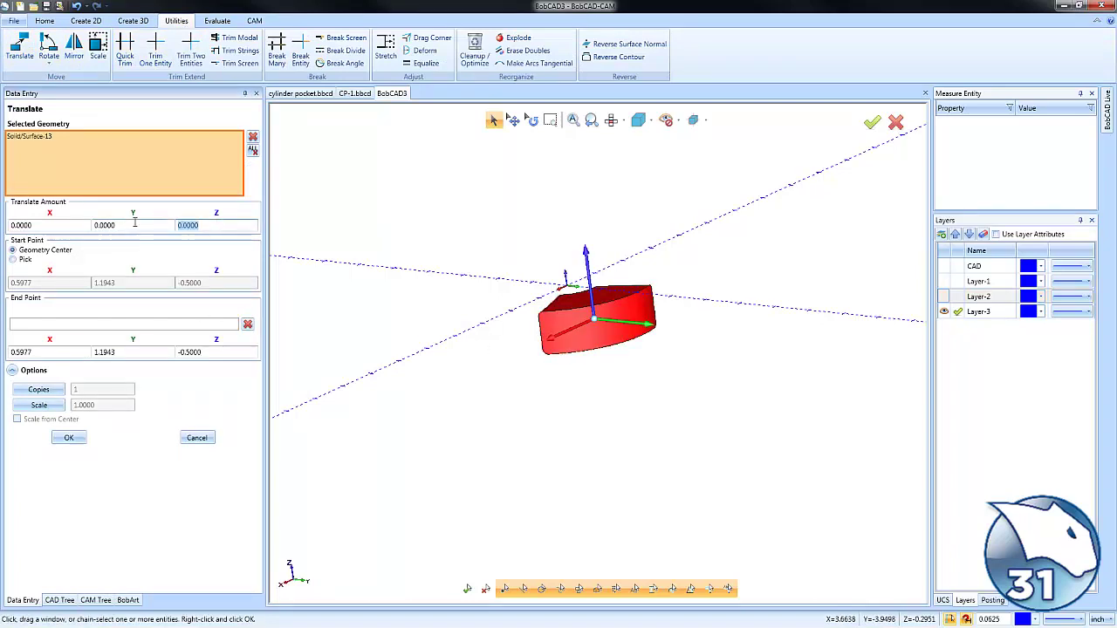
pyautogui.write('-1')
pyautogui.press('Return')
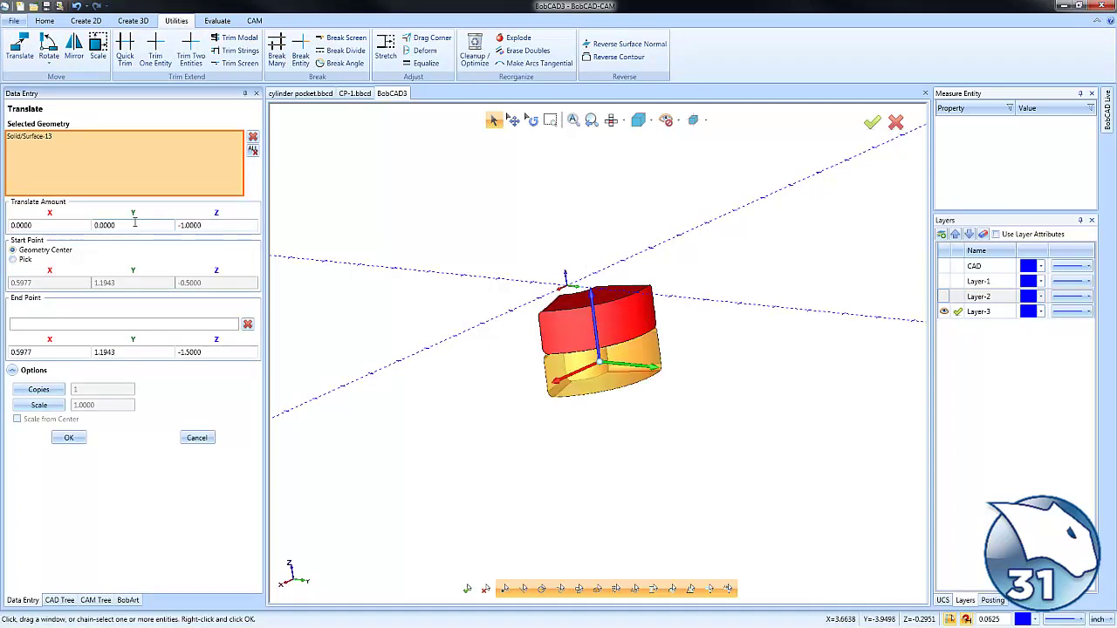
pyautogui.click(69, 437)
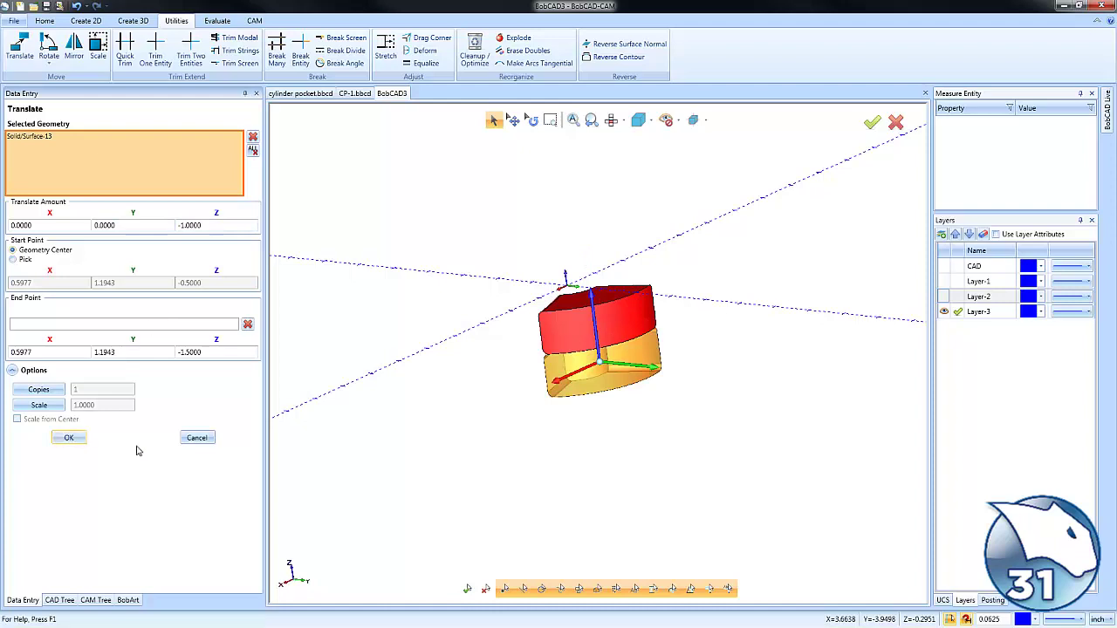
pyautogui.click(195, 437)
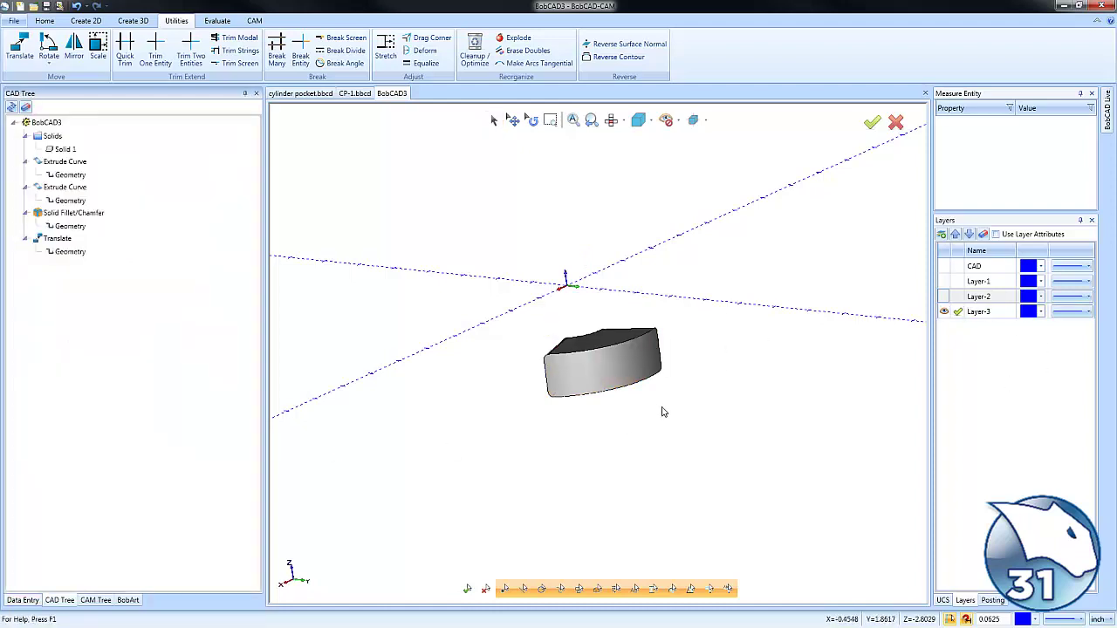
# - Show Layer-2 containing the cylinder together with the moved pocket solid
pyautogui.moveTo(663, 411); pyautogui.dragTo(623, 399, button='middle')
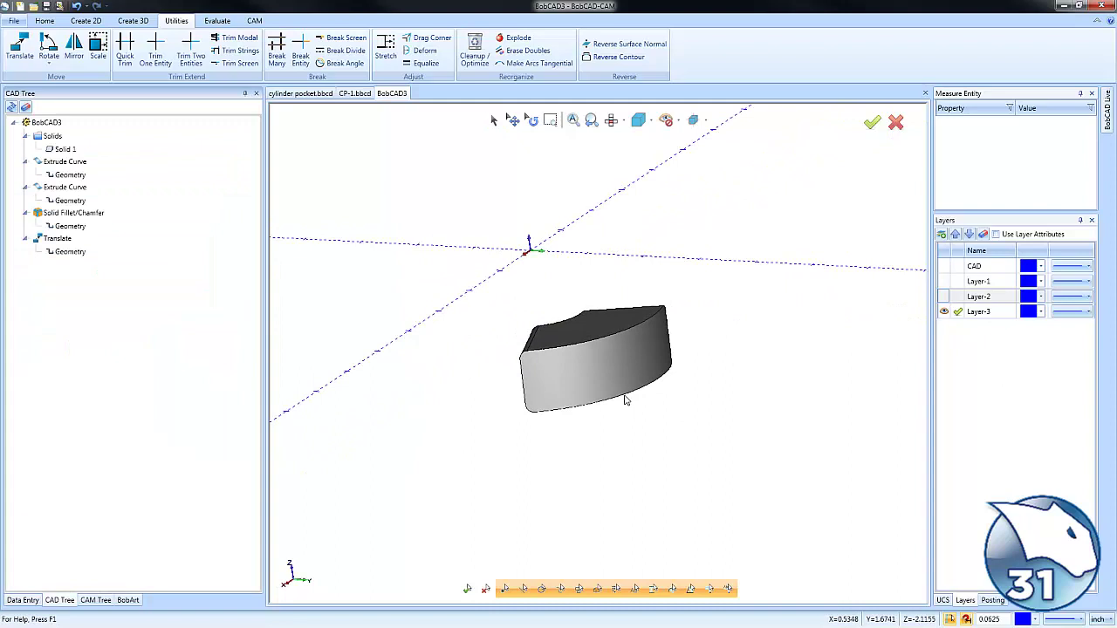
pyautogui.click(943, 296)
pyautogui.moveTo(731, 394); pyautogui.dragTo(740, 400, button='middle')
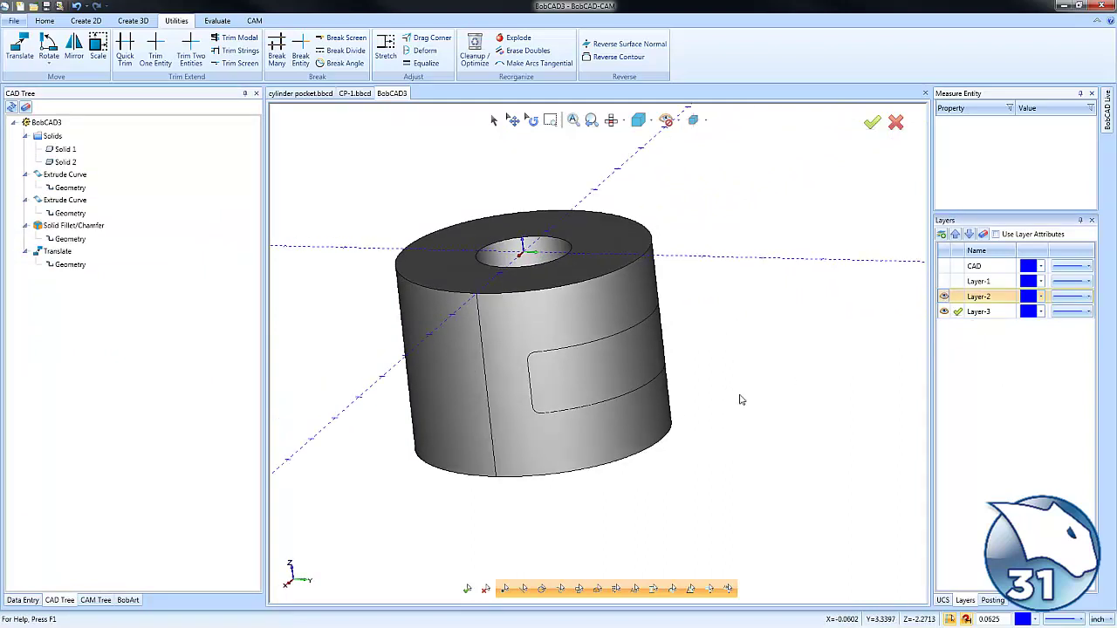
# - Subtract the pocket solid from the cylinder with a Boolean operation, previewing it first, and inspect the cut pocket
pyautogui.click(146, 22)
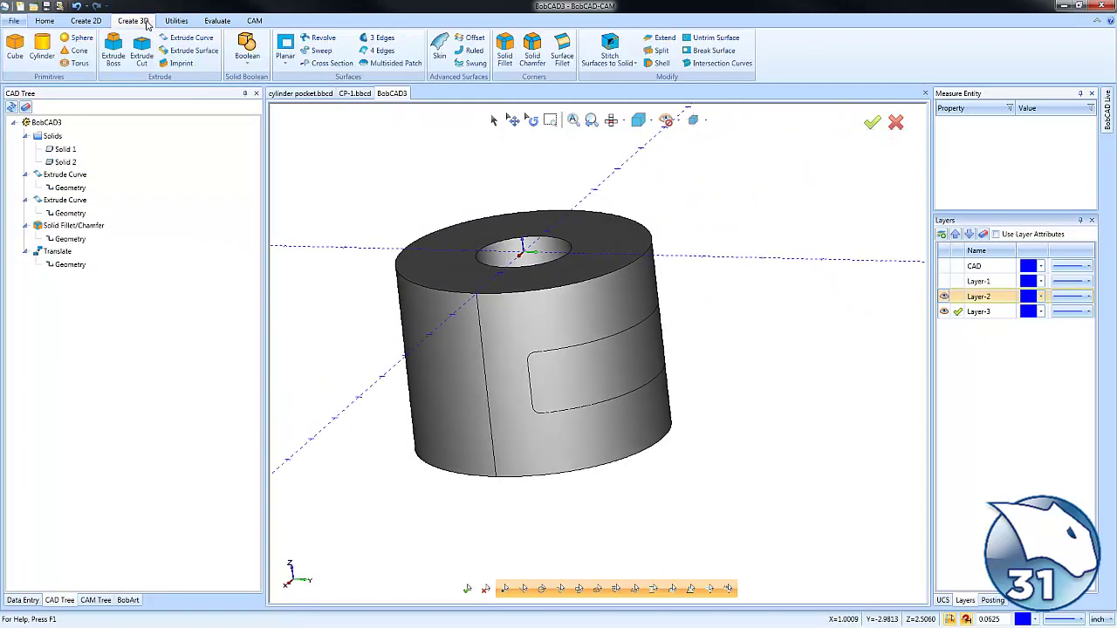
pyautogui.click(248, 61)
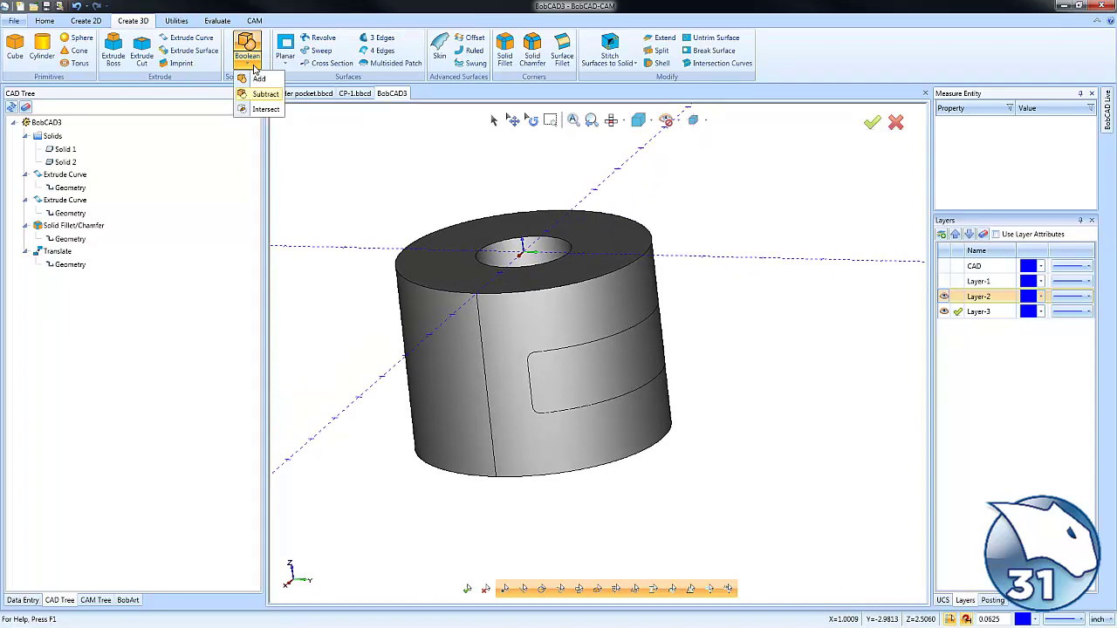
pyautogui.click(265, 94)
pyautogui.click(421, 260)
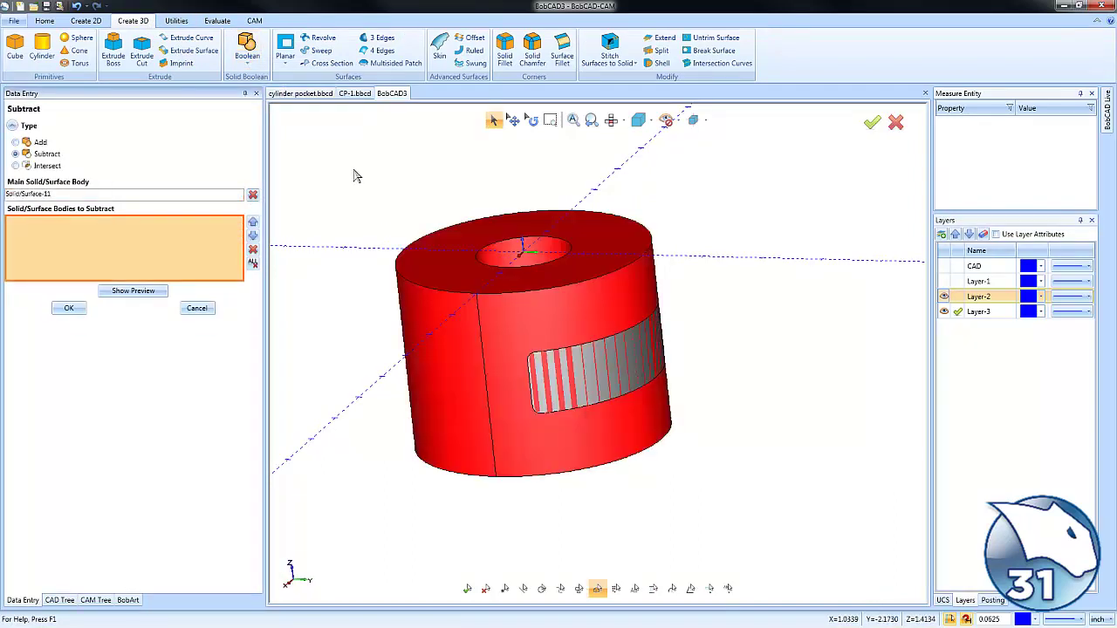
pyautogui.click(610, 365)
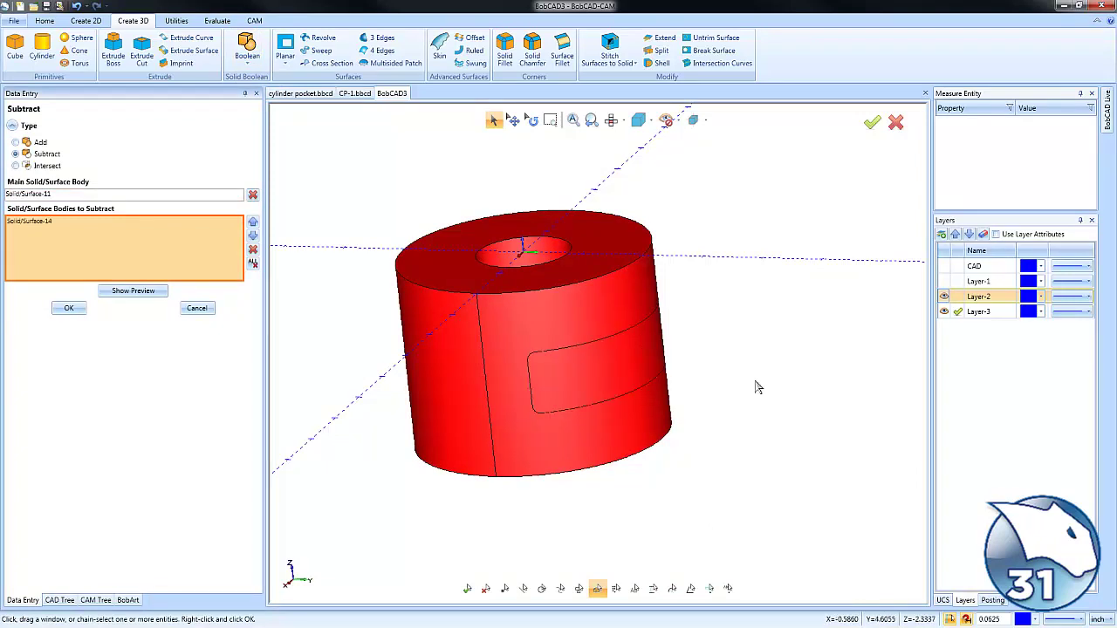
pyautogui.click(141, 292)
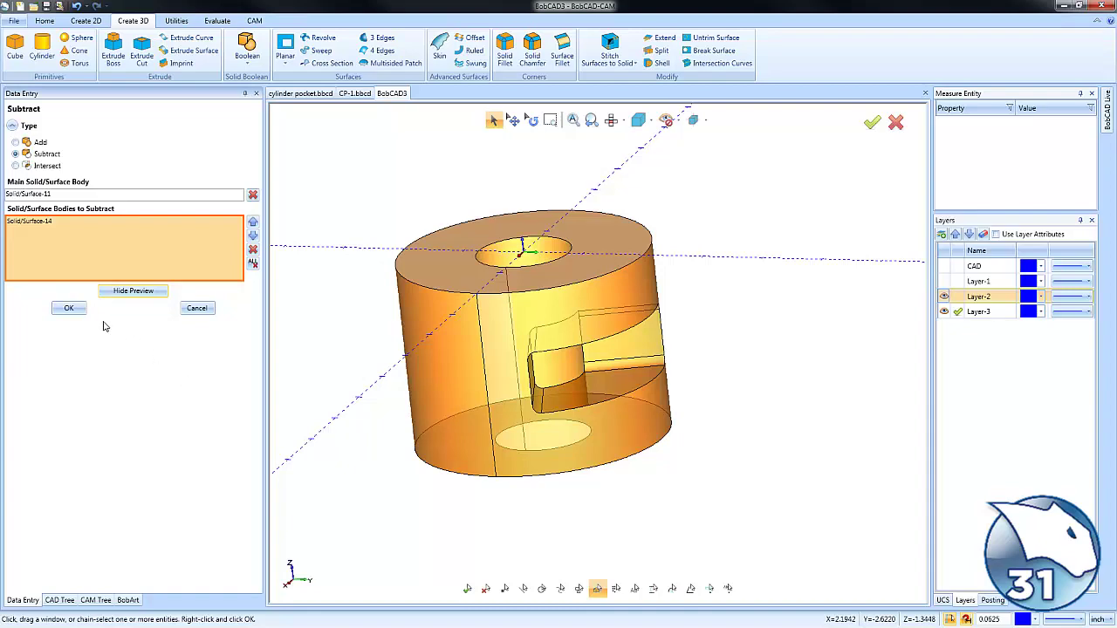
pyautogui.click(69, 308)
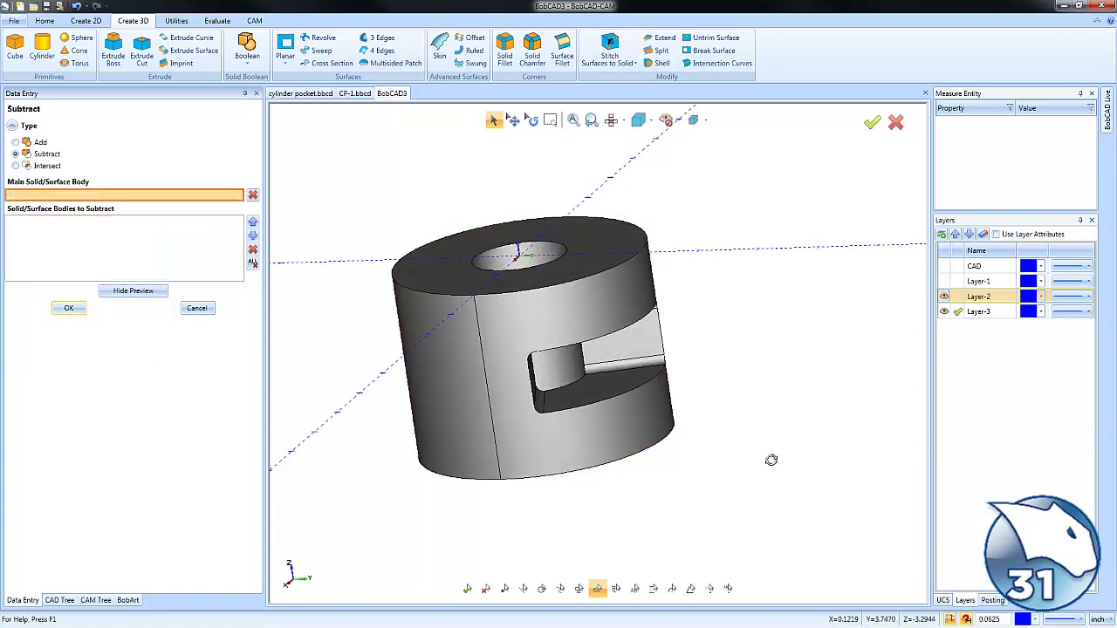
pyautogui.moveTo(771, 460); pyautogui.dragTo(686, 393, button='middle')
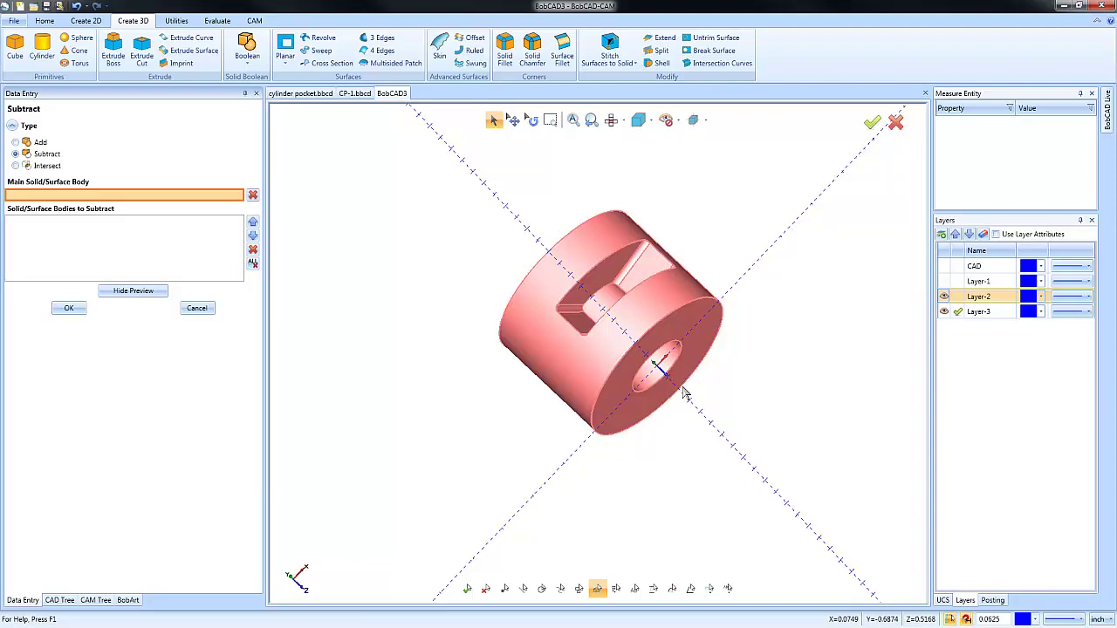